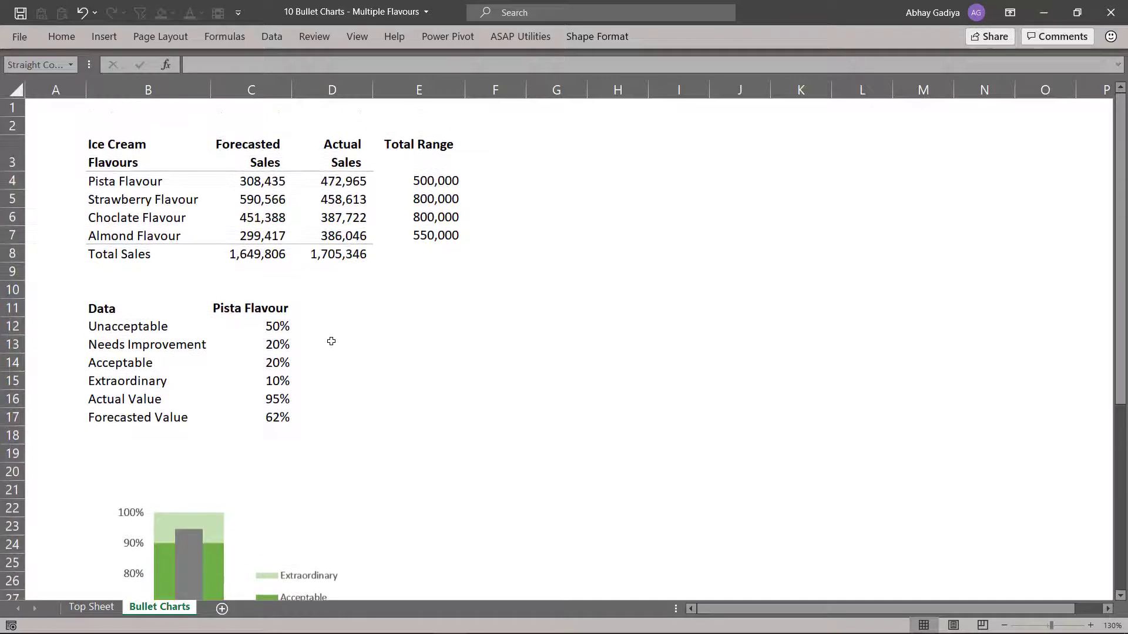
# - Copy the Strawberry, Choclate and Almond flavour names and paste them as transposed values starting in D11
pyautogui.moveTo(132, 202); pyautogui.dragTo(133, 236)
pyautogui.hotkey('ctrl', 'c')
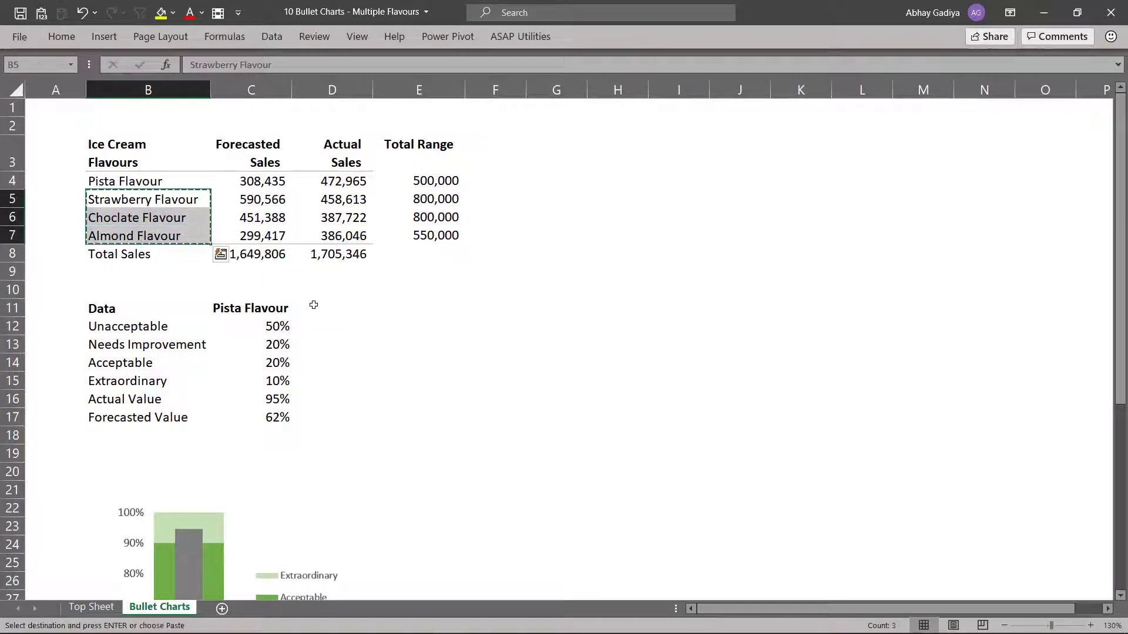
pyautogui.click(353, 309)
pyautogui.hotkey('ctrl', 'alt', 'v')
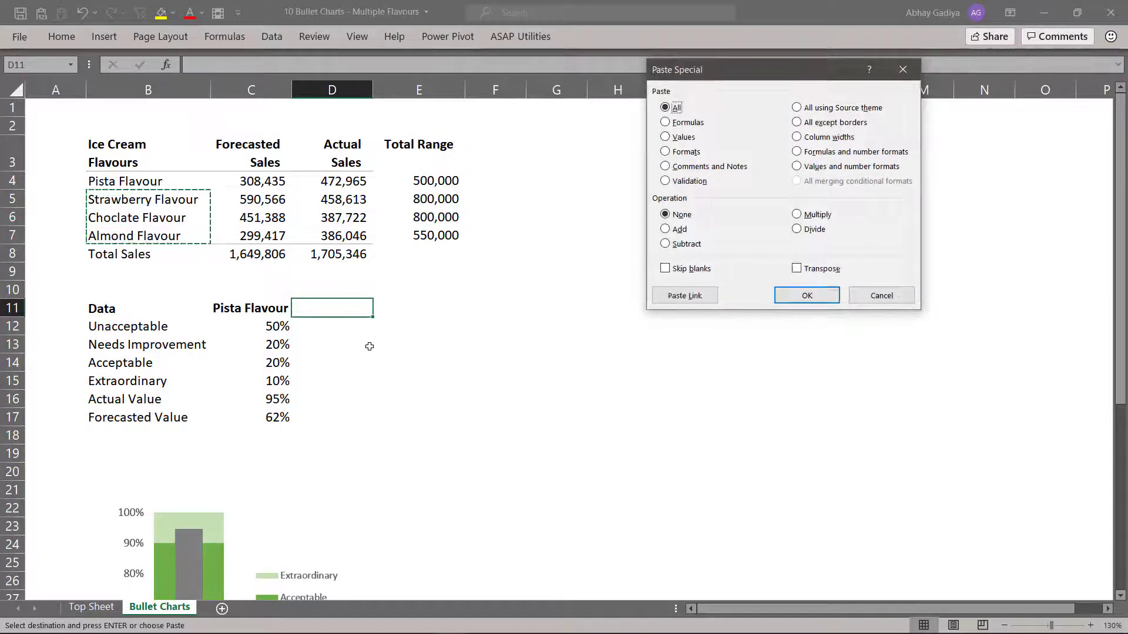
pyautogui.press('e')
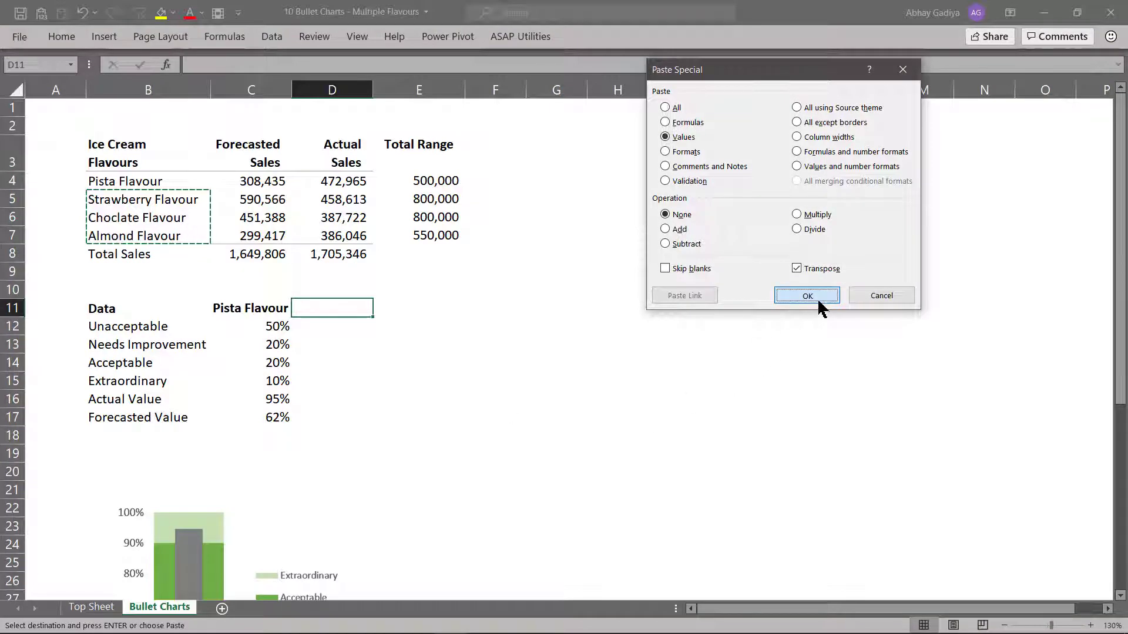
pyautogui.click(819, 300)
# - Wrap the text of the three pasted flavour headings and make them bold
pyautogui.hotkey('alt', 'h')
pyautogui.press('w')
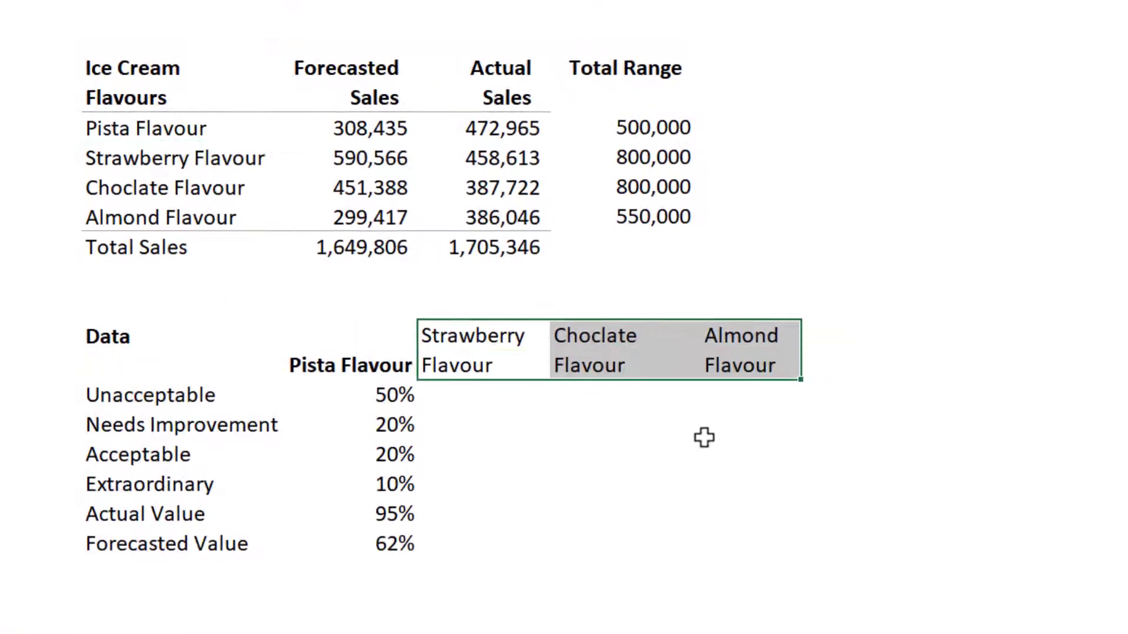
pyautogui.hotkey('ctrl', 'b')
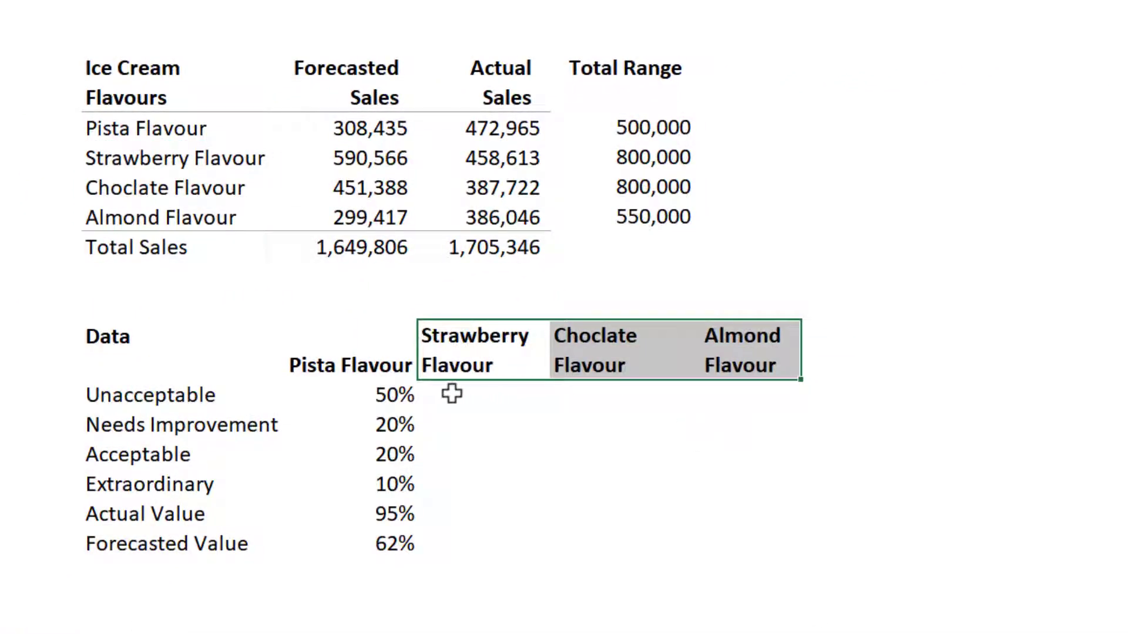
# - Copy the Pista Flavour percentages from Unacceptable to Extraordinary into the Strawberry, Choclate and Almond columns
pyautogui.moveTo(398, 393); pyautogui.dragTo(398, 484)
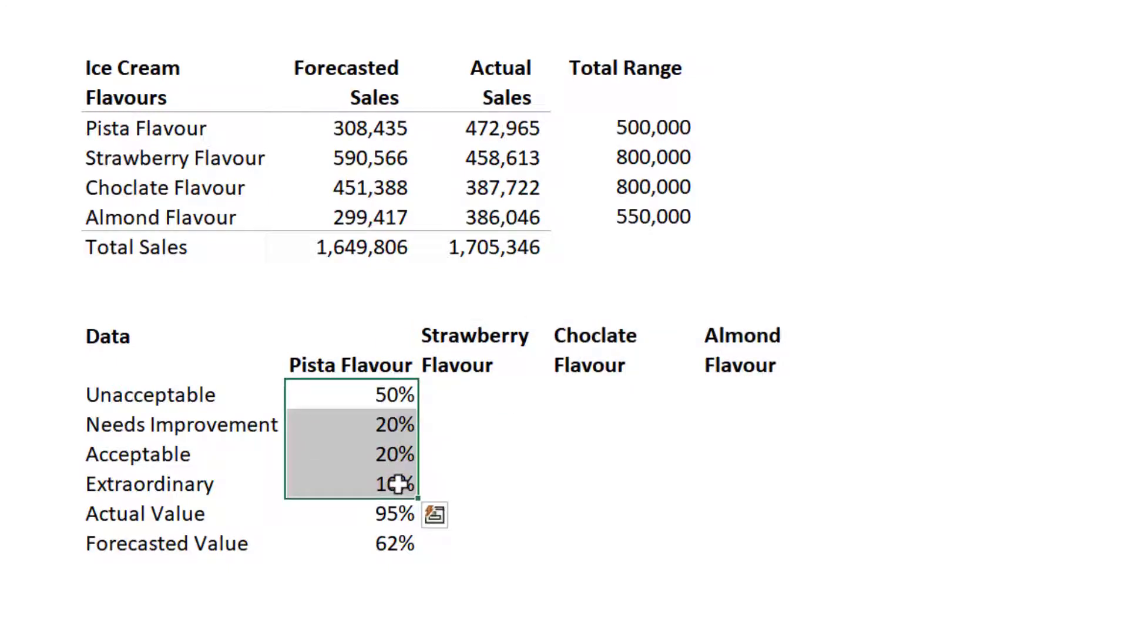
pyautogui.hotkey('ctrl', 'c')
pyautogui.press('Right')
pyautogui.hotkey('shift', 'Down')
pyautogui.hotkey('shift', 'Down')
pyautogui.hotkey('shift', 'Down')
pyautogui.hotkey('shift', 'Right')
pyautogui.hotkey('shift', 'Right')
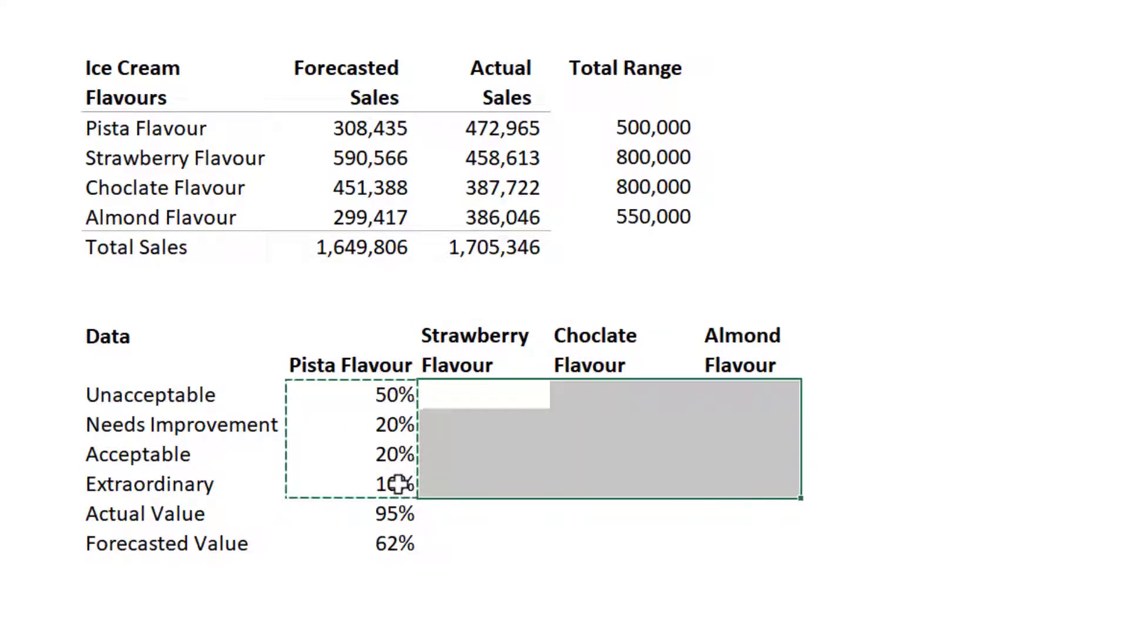
pyautogui.hotkey('ctrl', 'v')
pyautogui.press('Down')
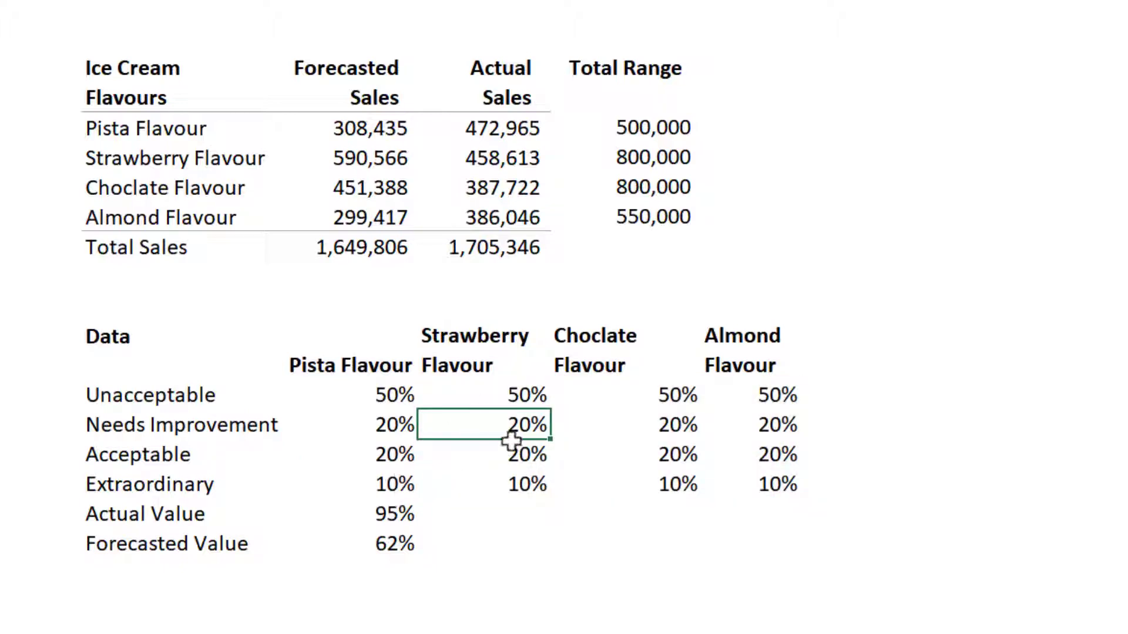
# - Calculate the Strawberry Flavour Actual Value in D16 with the formula =D5/E5
pyautogui.click(512, 513)
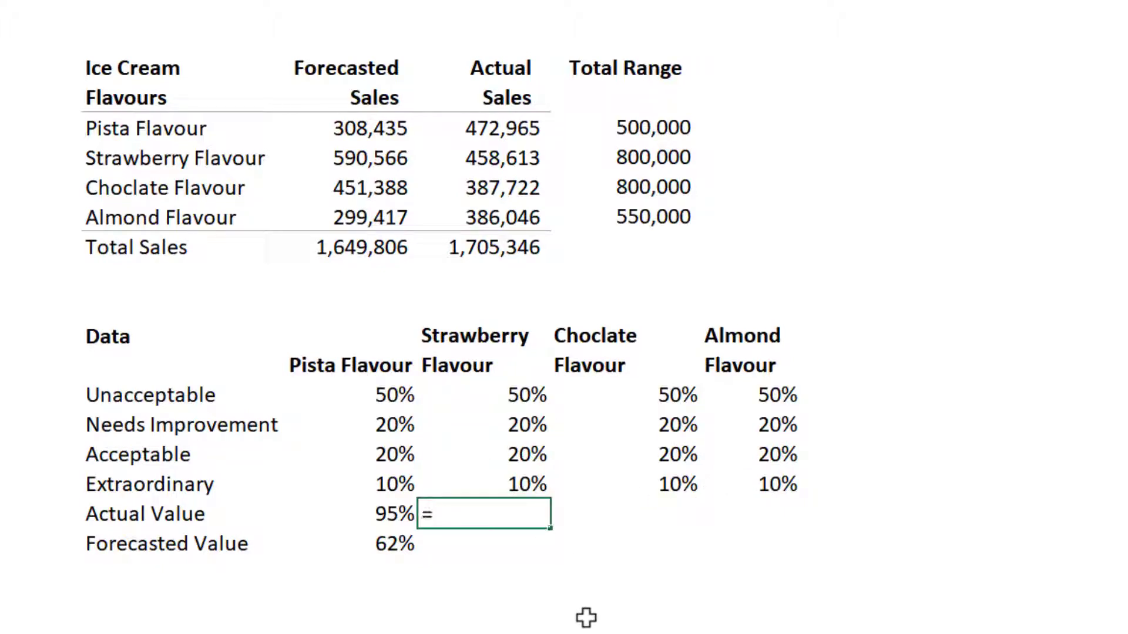
pyautogui.write('=')
pyautogui.click(516, 158)
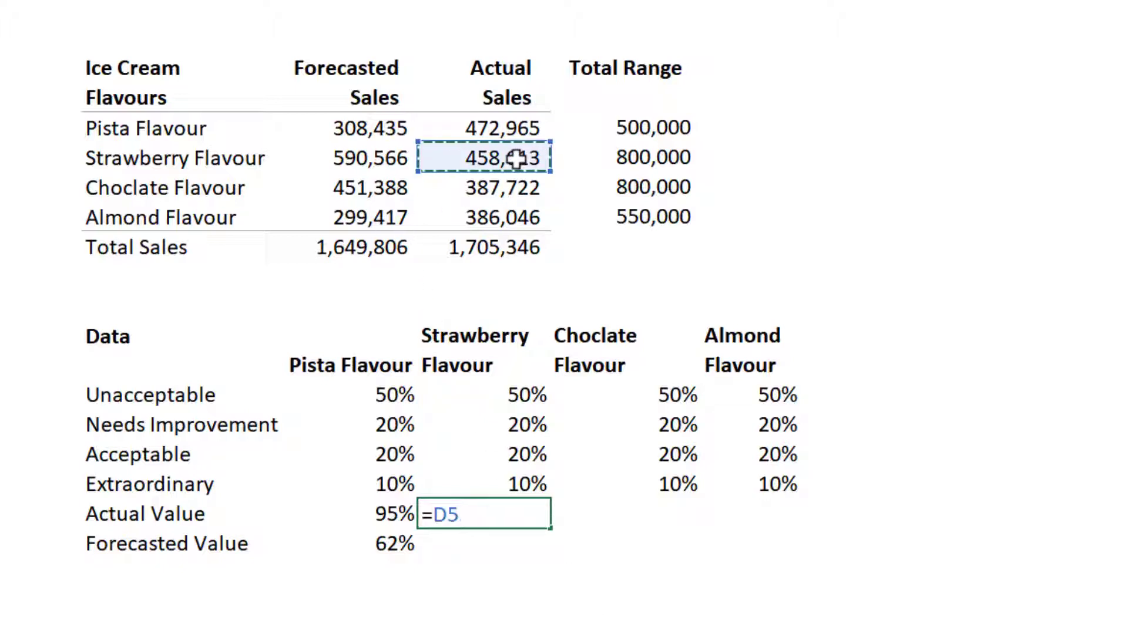
pyautogui.write('/')
pyautogui.click(662, 169)
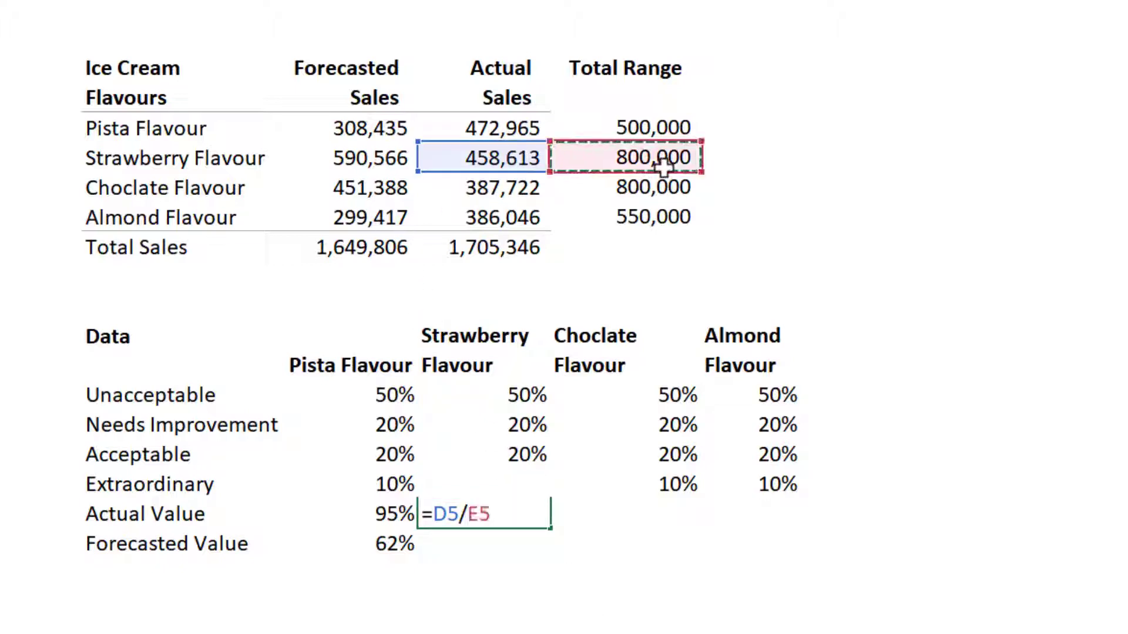
pyautogui.press('Return')
# - Calculate the Choclate Flavour Actual Value in E16 with the formula =D6/E6
pyautogui.press('Up')
pyautogui.press('Right')
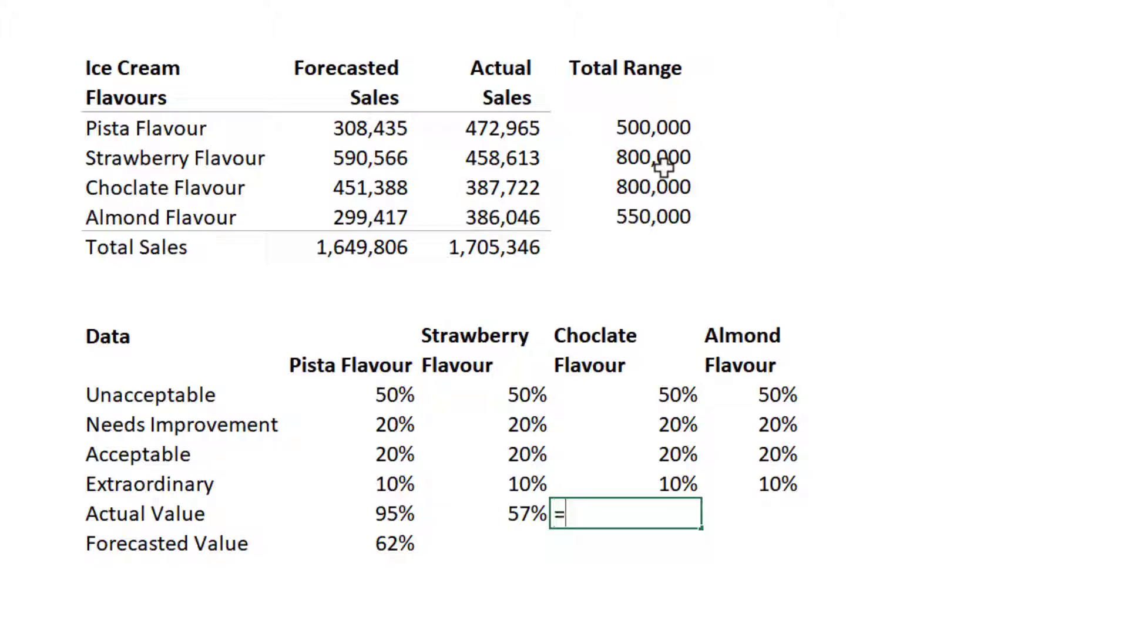
pyautogui.write('=')
pyautogui.click(544, 190)
pyautogui.write('/')
pyautogui.click(665, 188)
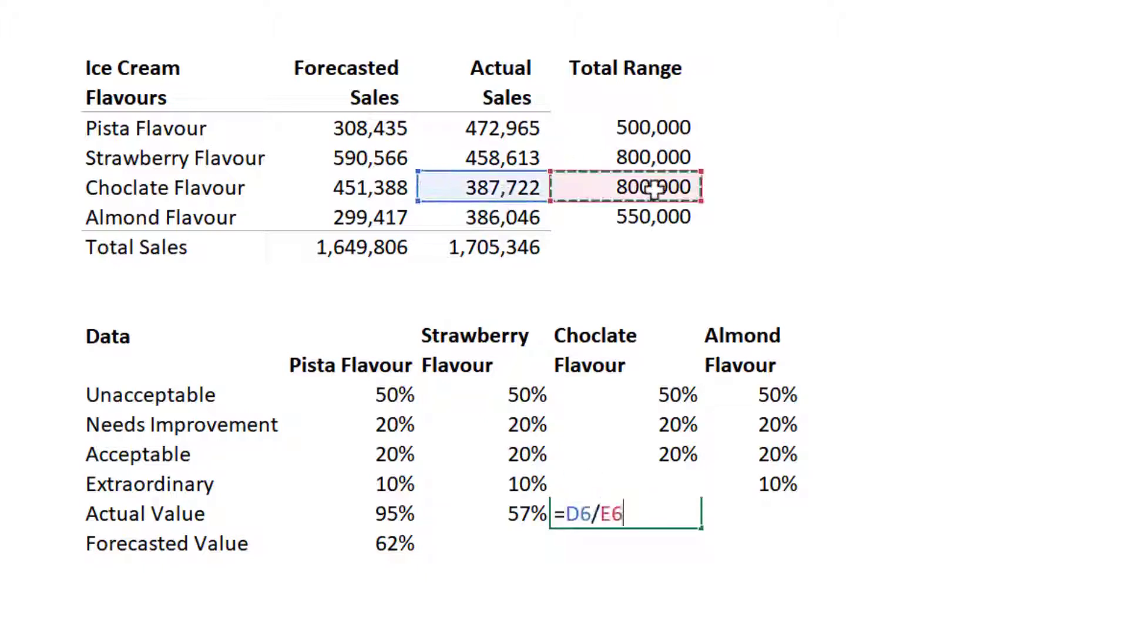
pyautogui.press('Return')
# - Calculate the Almond Flavour Actual Value in F16 with the formula =D7/E7
pyautogui.click(761, 505)
pyautogui.write('=')
pyautogui.click(546, 218)
pyautogui.write('/')
pyautogui.click(650, 217)
pyautogui.press('Return')
# - Calculate the Strawberry Flavour Forecasted Value in D17 with the formula =C5/E5
pyautogui.click(504, 540)
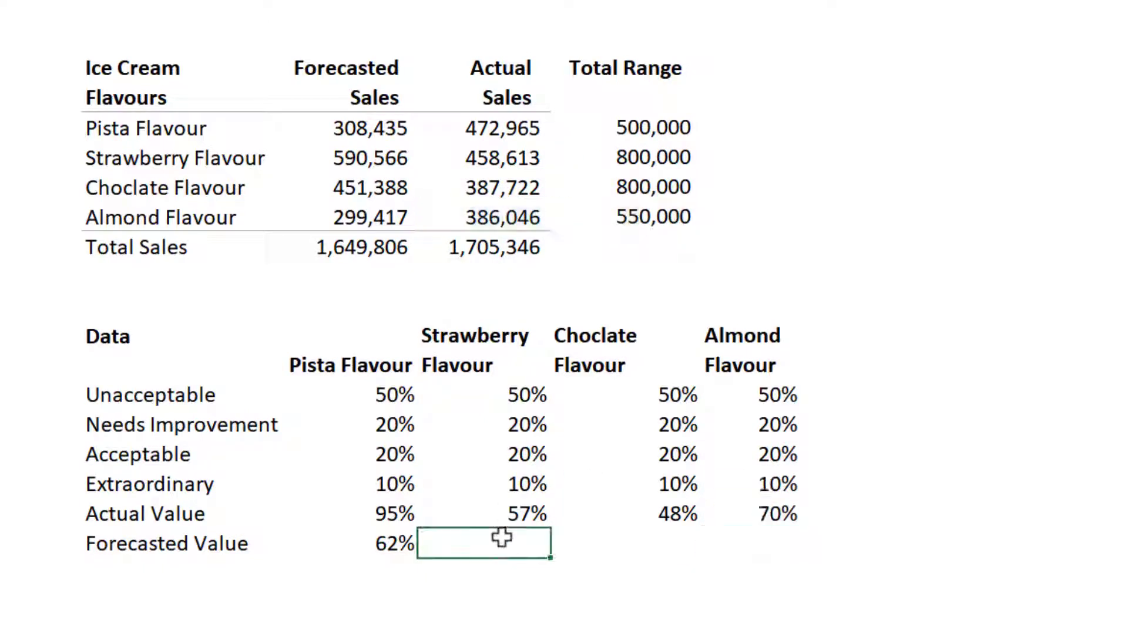
pyautogui.write('=')
pyautogui.click(372, 150)
pyautogui.write('/')
pyautogui.click(638, 156)
pyautogui.press('Return')
# - Calculate the Choclate Flavour Forecasted Value in E17 with the formula =C6/E6
pyautogui.click(647, 536)
pyautogui.write('=')
pyautogui.click(370, 219)
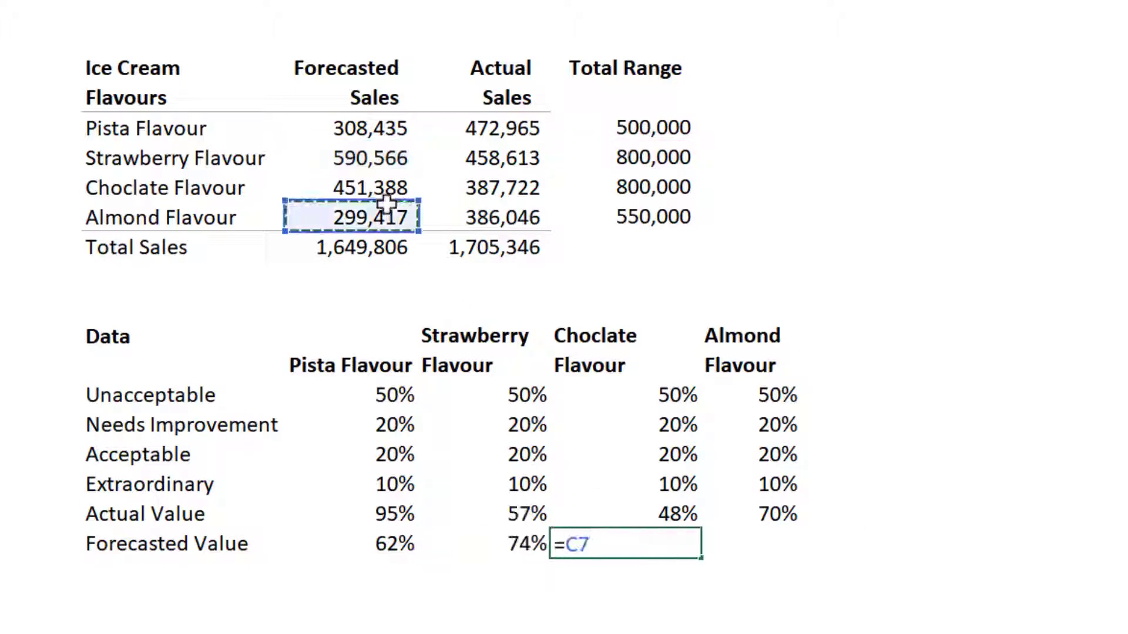
pyautogui.click(370, 188)
pyautogui.write('/')
pyautogui.click(648, 182)
pyautogui.press('Tab')
# - Calculate the Almond Flavour Forecasted Value in F17 with the formula =C7/E7
pyautogui.write('=')
pyautogui.click(376, 218)
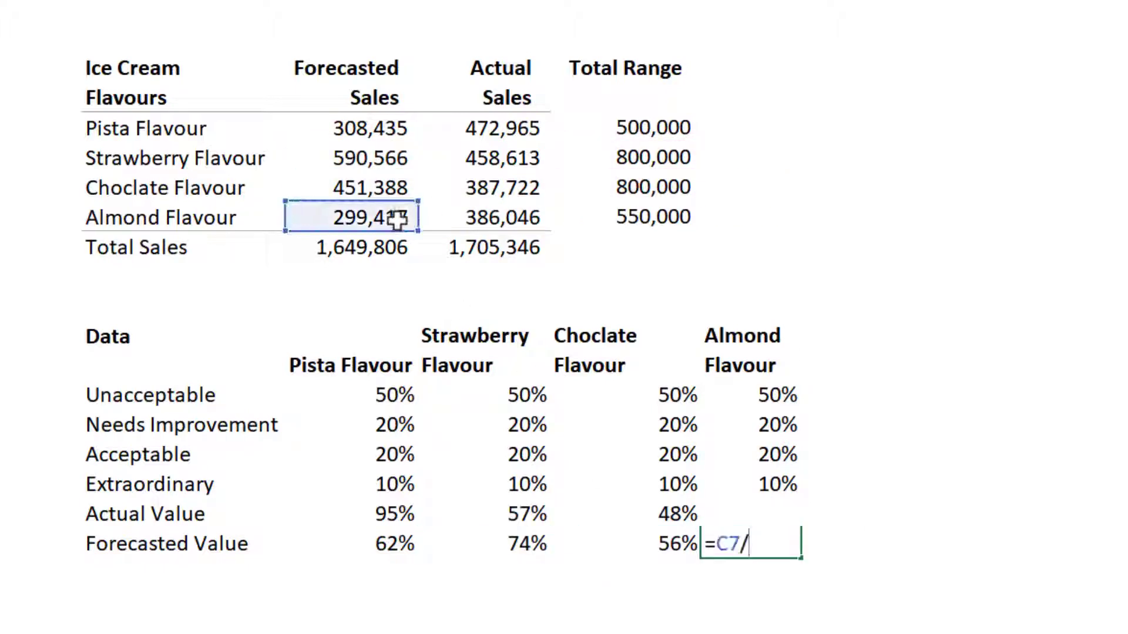
pyautogui.write('/')
pyautogui.click(632, 219)
pyautogui.press('Return')
pyautogui.press('Up')
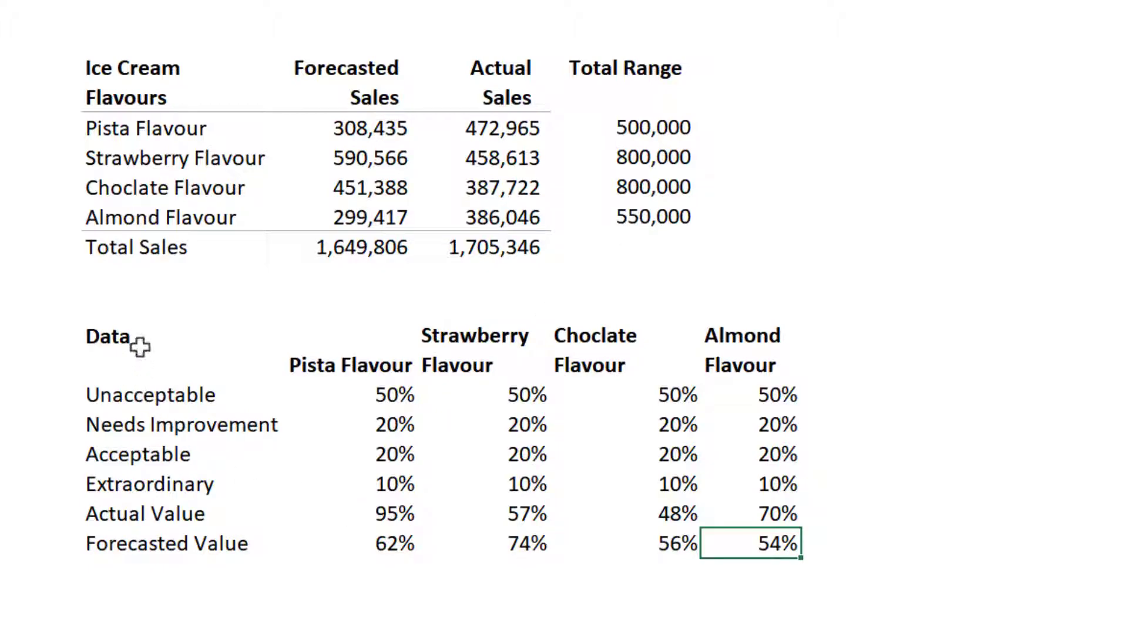
# - Insert a stacked column chart from the whole Data table, B11:F17
pyautogui.moveTo(140, 347); pyautogui.dragTo(722, 544)
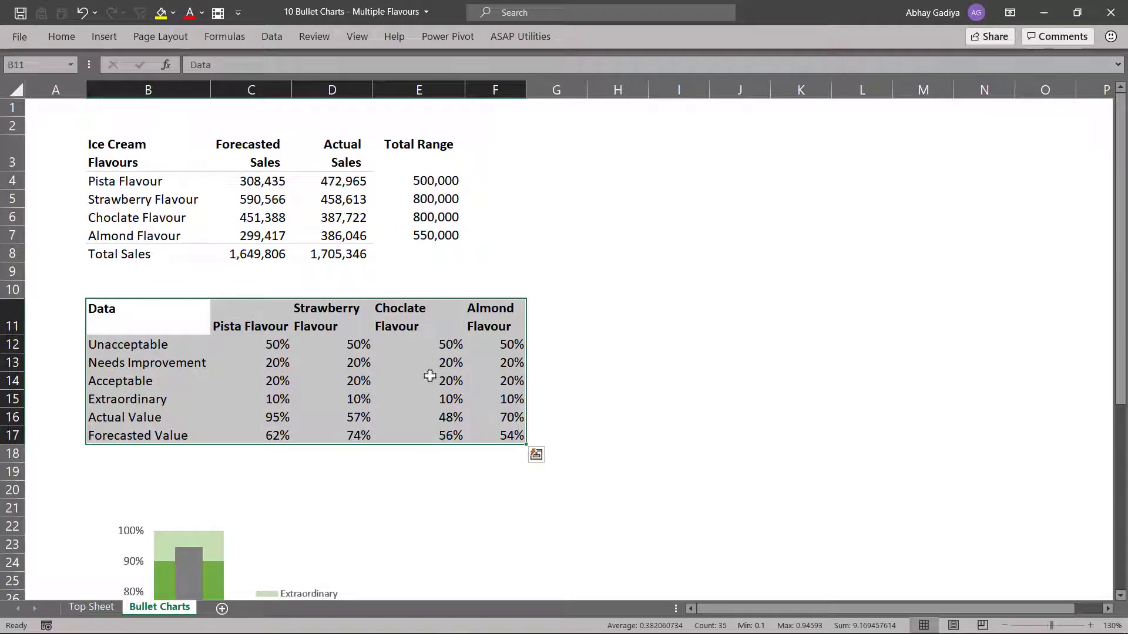
pyautogui.click(109, 36)
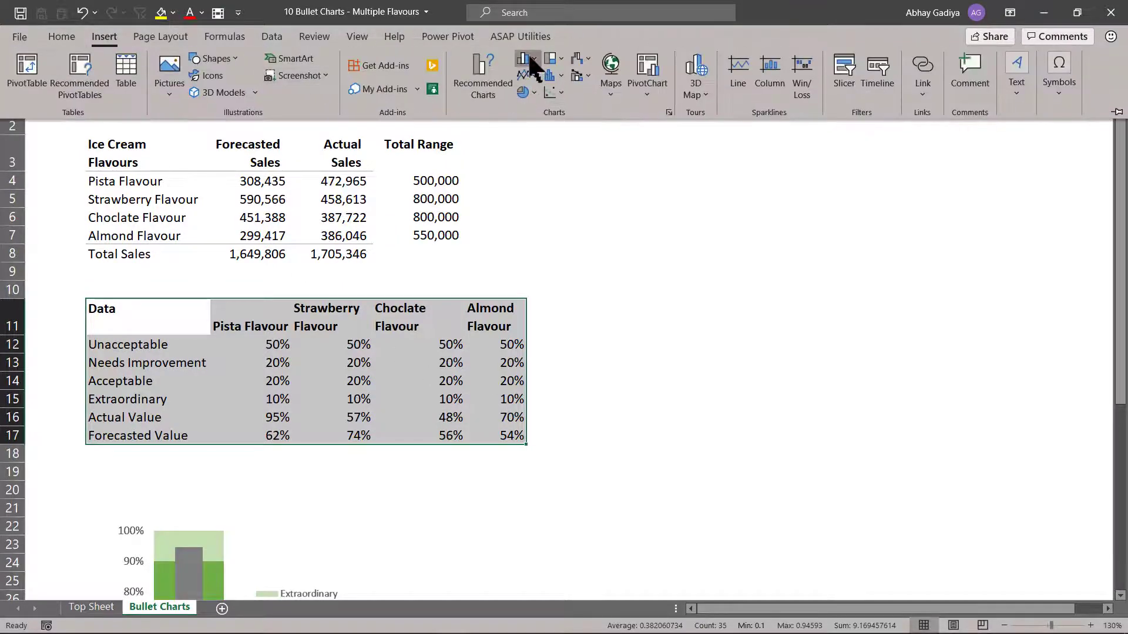
pyautogui.click(527, 58)
pyautogui.click(584, 112)
# - Move the chart clear of the data tables and enlarge it to span about columns H to P
pyautogui.moveTo(464, 244); pyautogui.dragTo(675, 247)
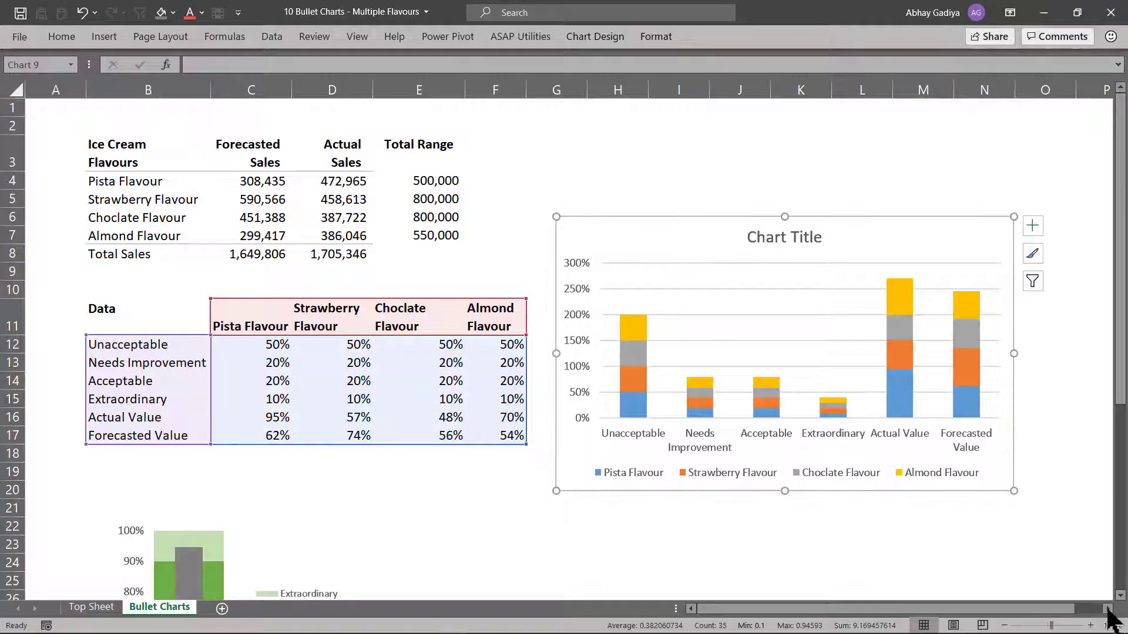
pyautogui.click(1108, 610)
pyautogui.click(1108, 610)
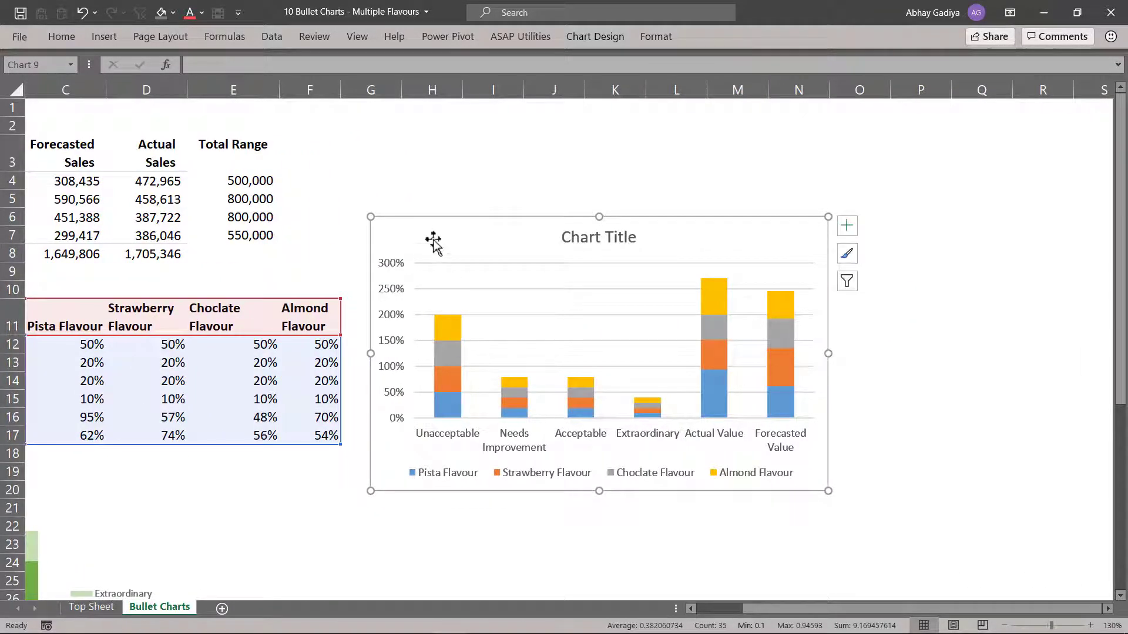
pyautogui.moveTo(433, 241); pyautogui.dragTo(476, 249)
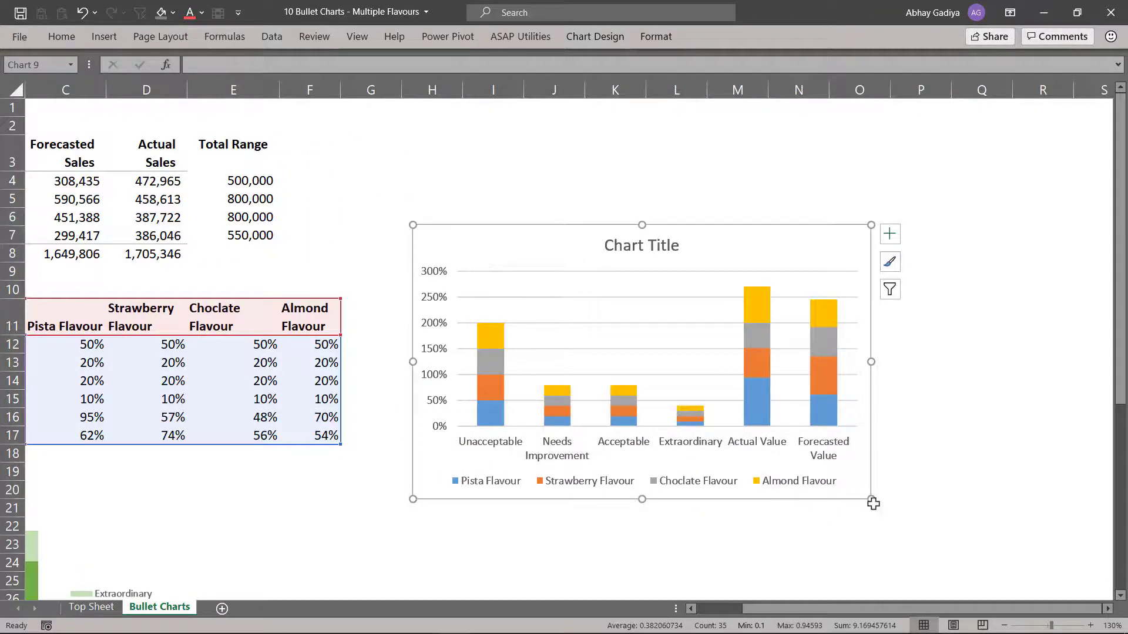
pyautogui.moveTo(872, 501); pyautogui.dragTo(966, 531)
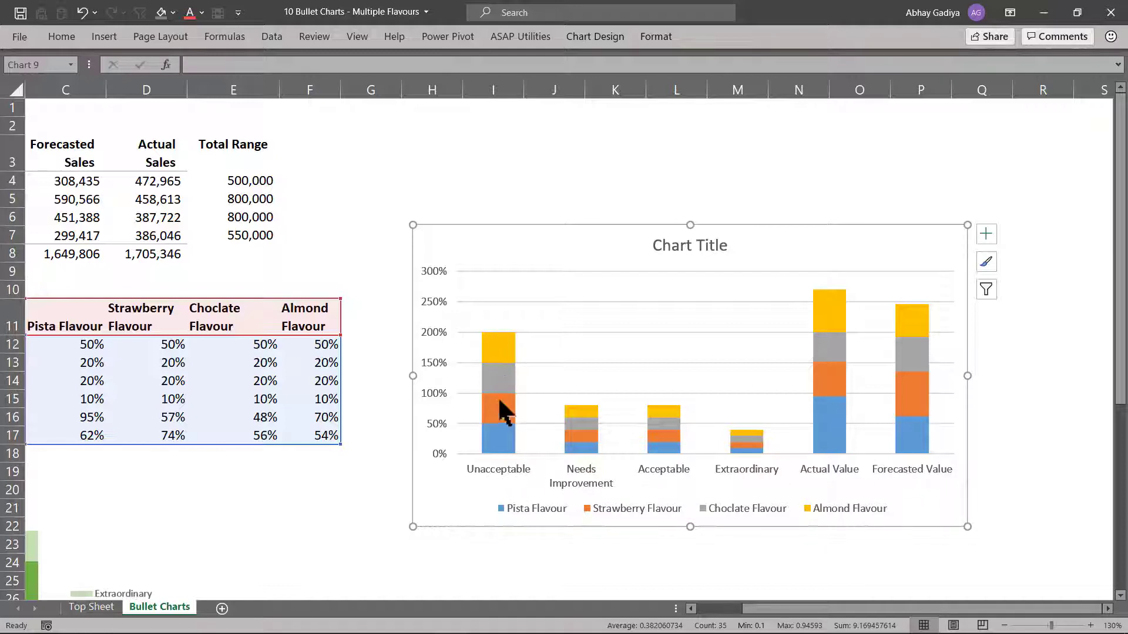
# - Switch the chart's rows and columns so each flavour becomes a category
pyautogui.moveTo(489, 440)
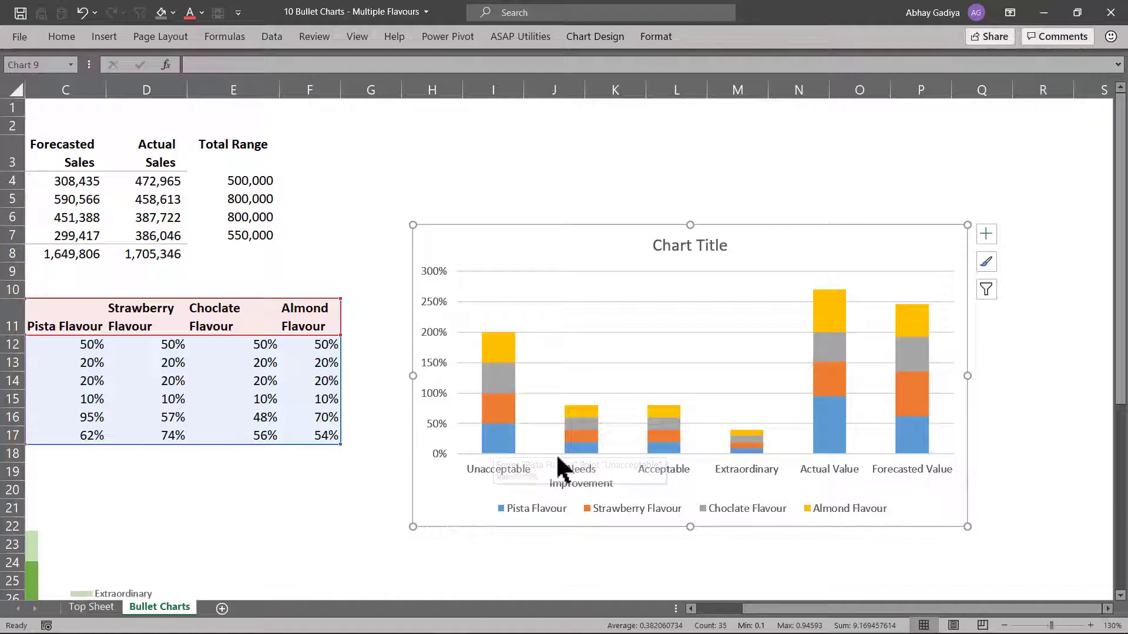
pyautogui.click(590, 35)
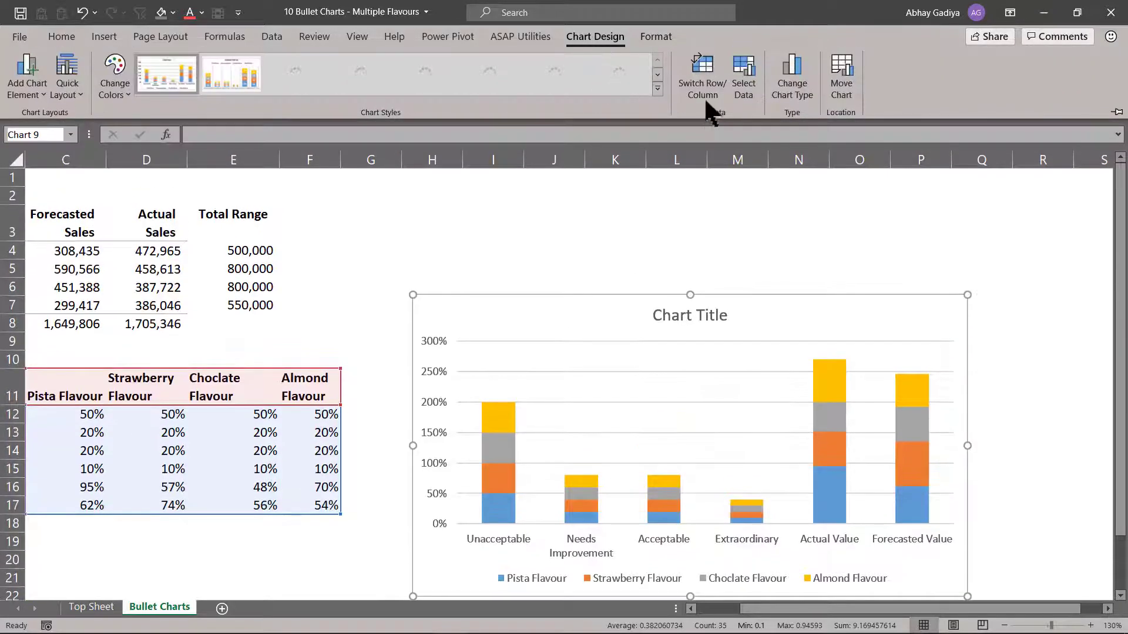
pyautogui.click(705, 83)
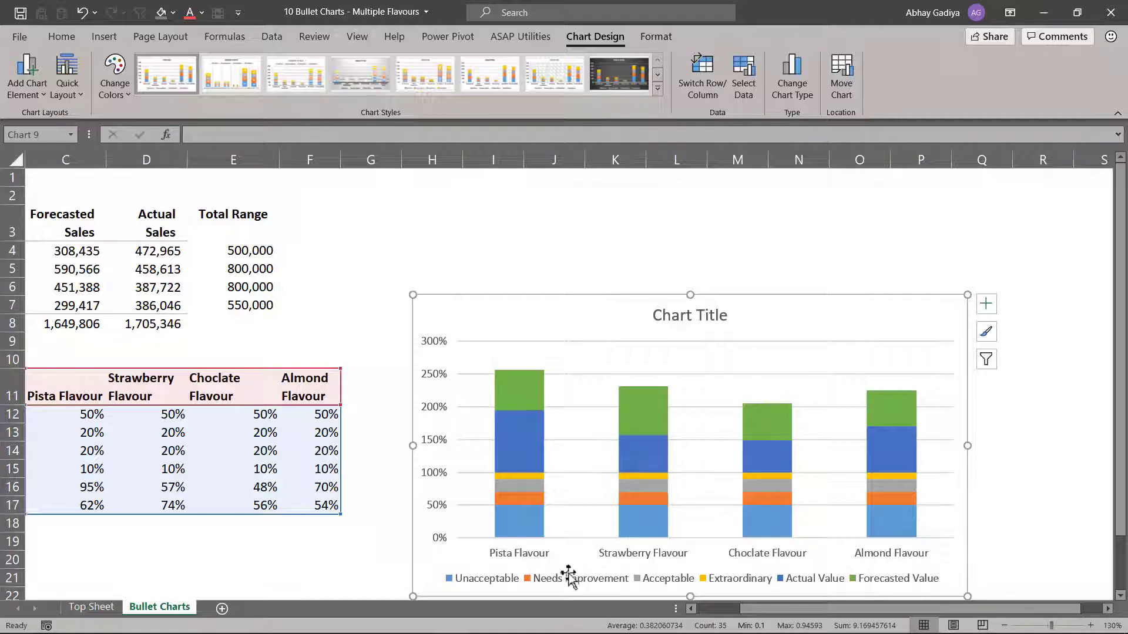
# - Change the chart type to Combo and put the Actual Value and Forecasted Value series on the secondary axis
pyautogui.click(803, 80)
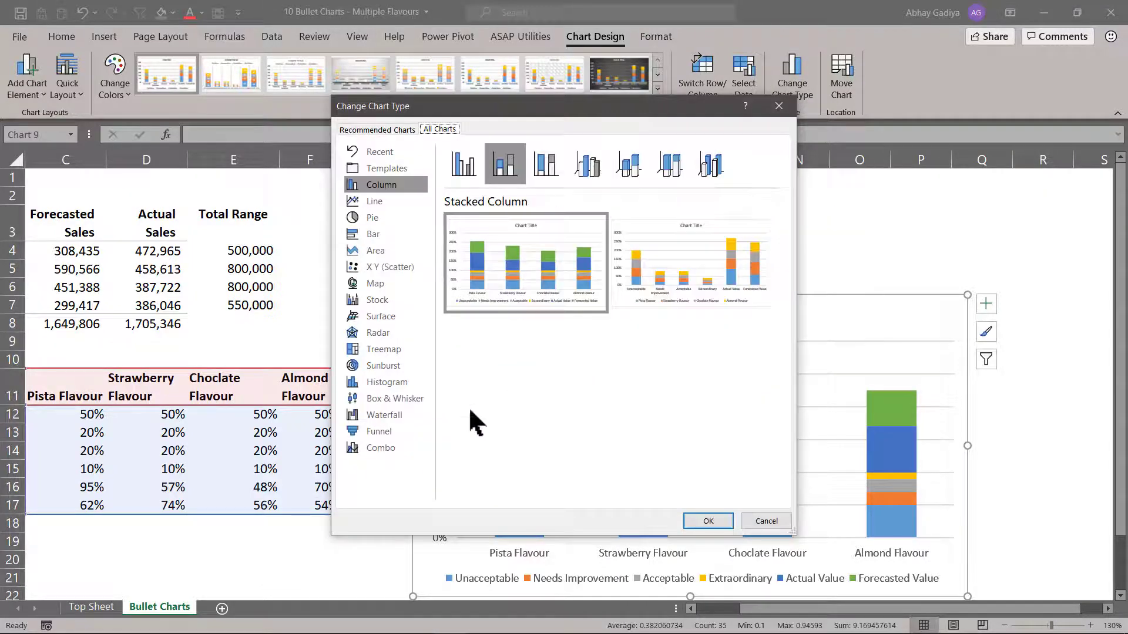
pyautogui.click(380, 450)
pyautogui.scroll(-3, 614, 434)
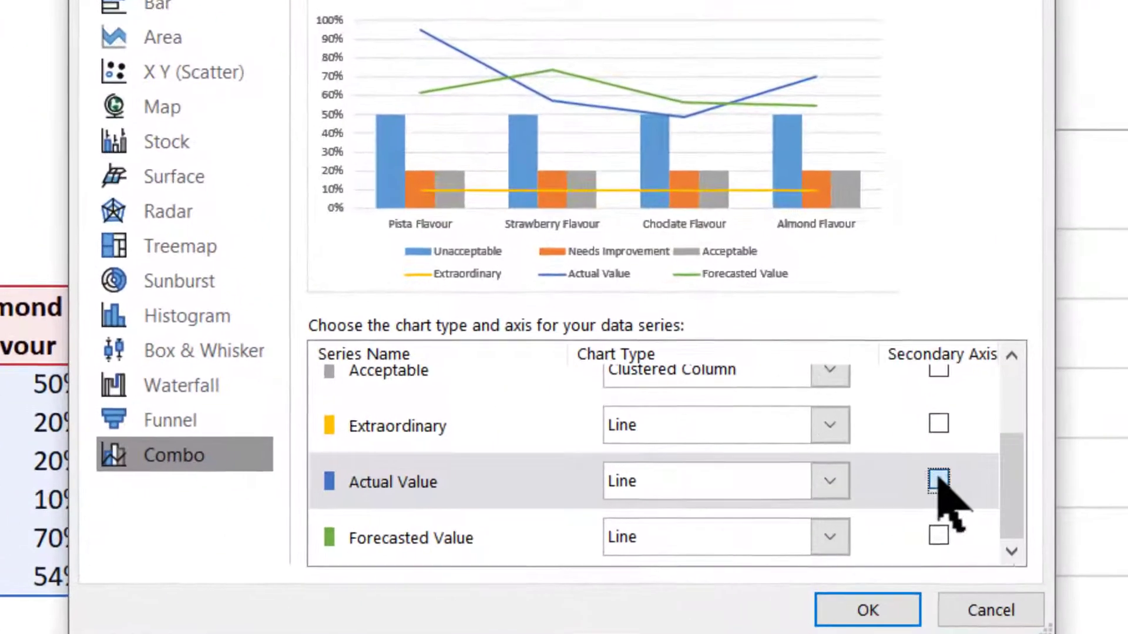
pyautogui.click(840, 469)
pyautogui.click(840, 510)
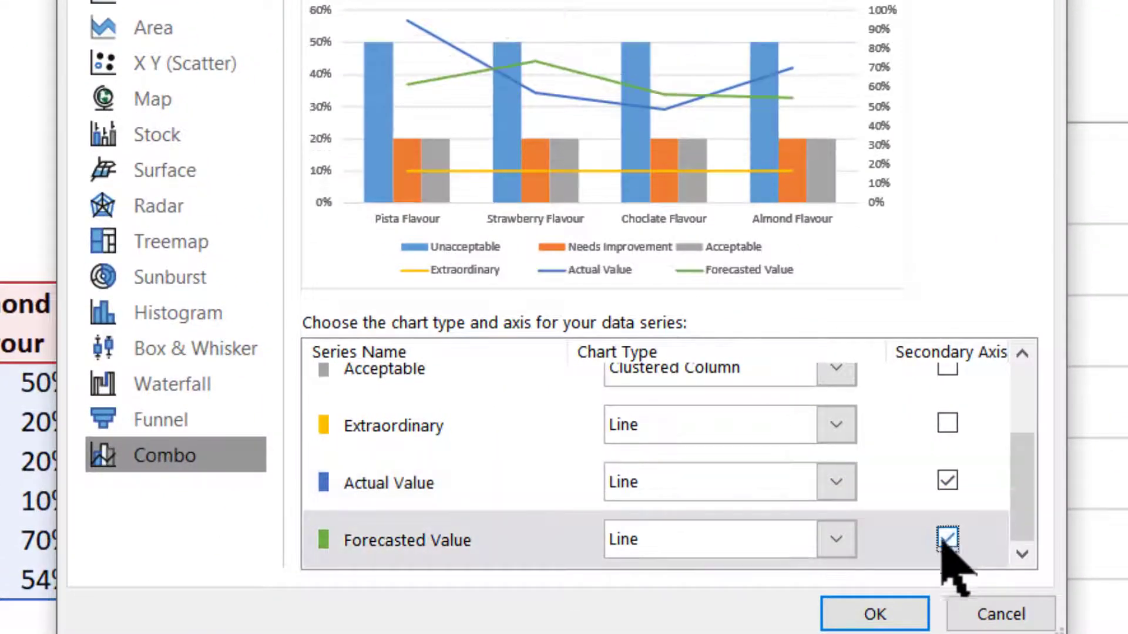
# - Set the Actual Value series to Clustered Column and the Forecasted Value series to Line with Markers
pyautogui.click(835, 480)
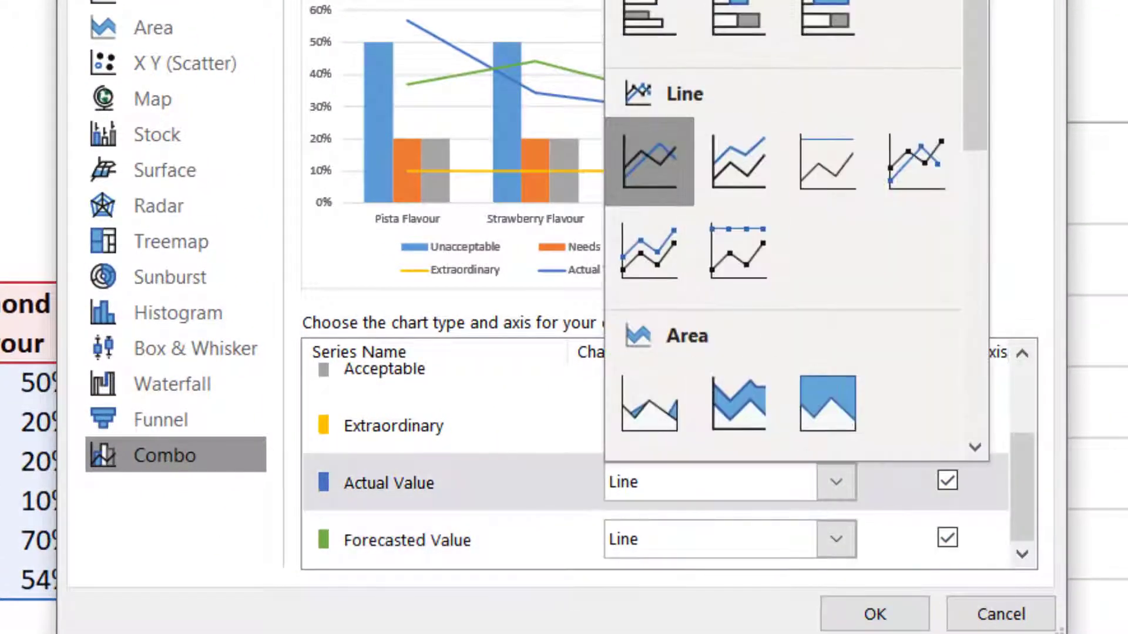
pyautogui.click(682, 30)
pyautogui.click(836, 539)
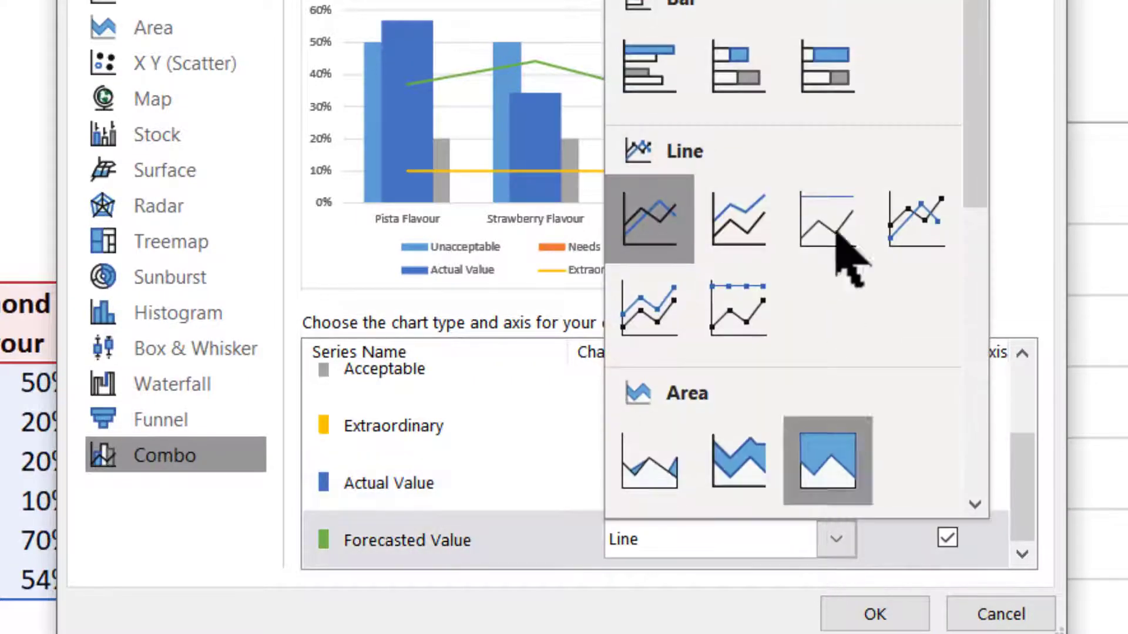
pyautogui.click(940, 235)
# - Set the Extraordinary series to Stacked Column like the other range series and apply the combo chart
pyautogui.click(811, 428)
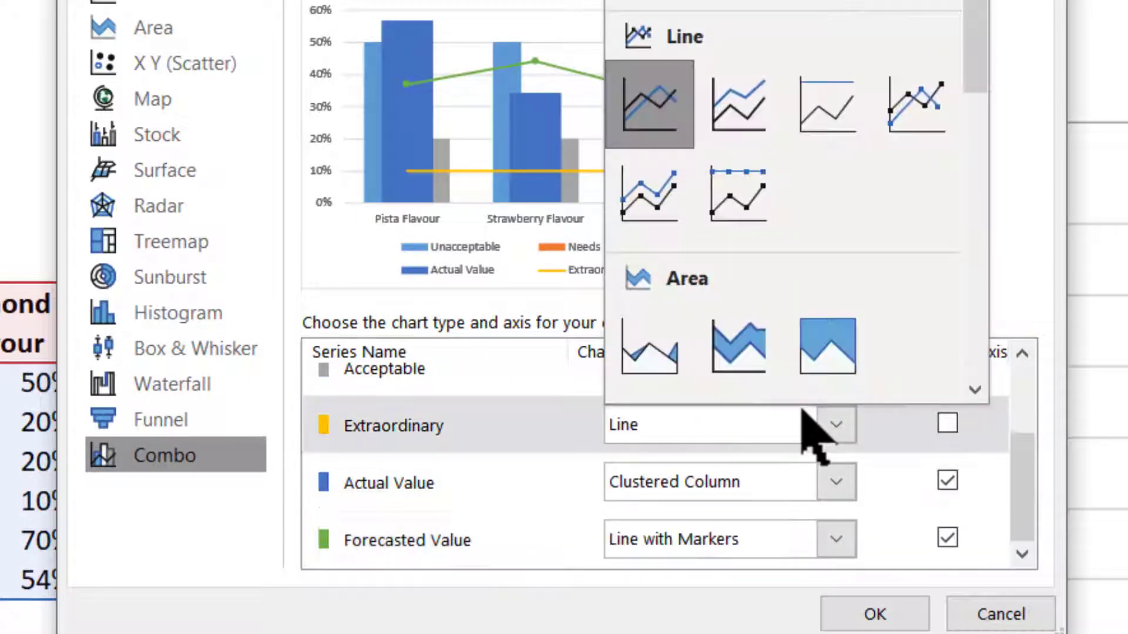
pyautogui.click(738, 2)
pyautogui.scroll(2, 844, 445)
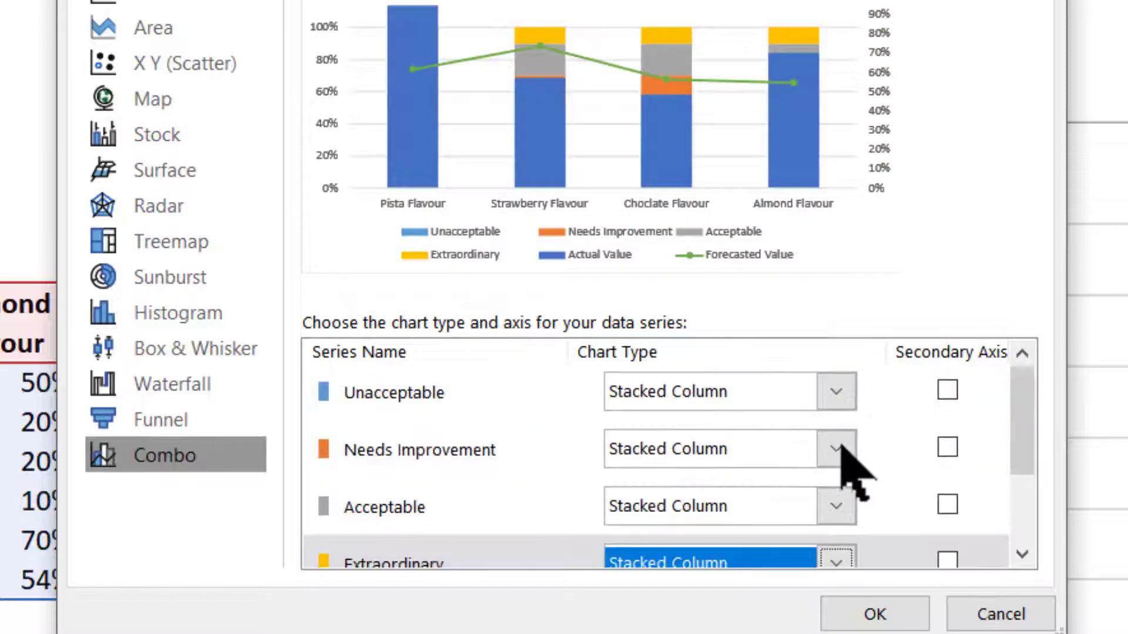
pyautogui.scroll(-2, 486, 453)
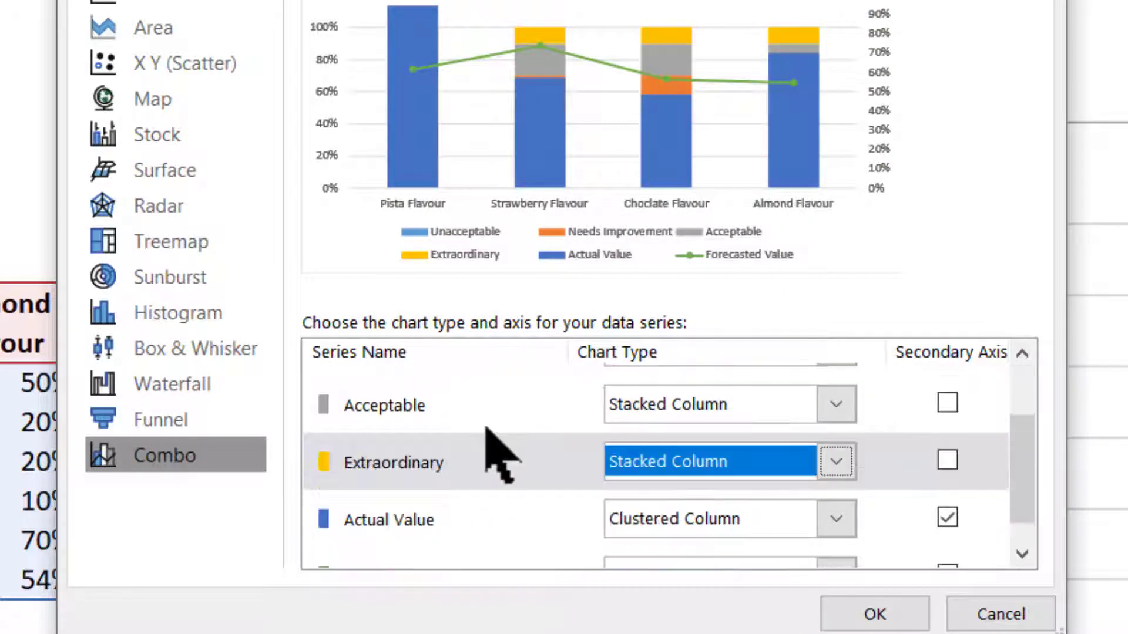
pyautogui.click(874, 613)
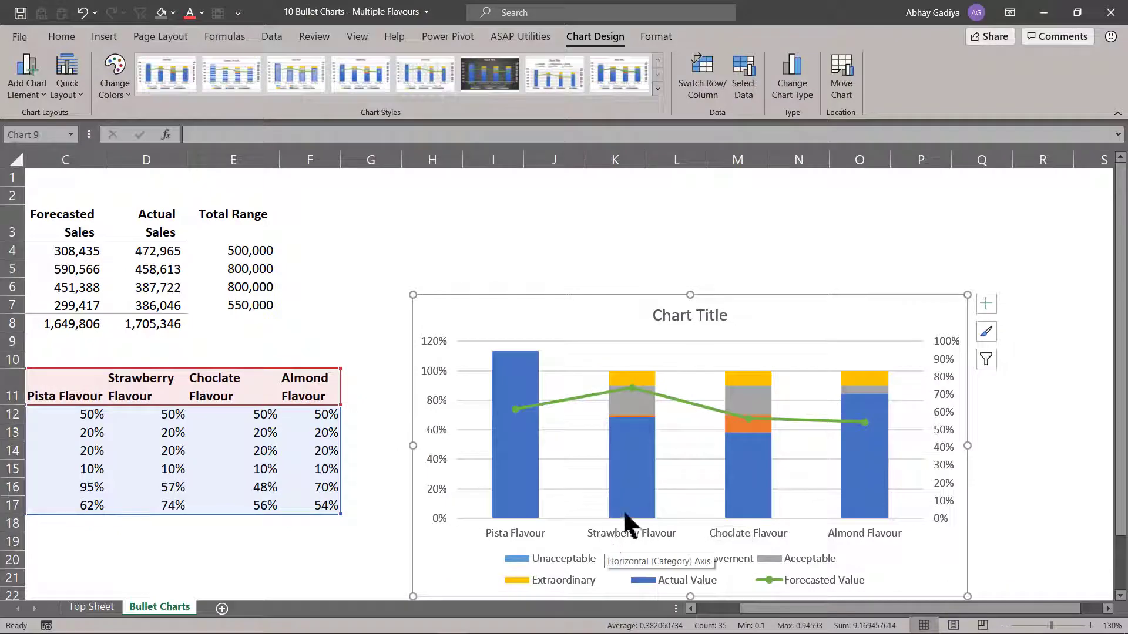
# - Set the gap width of the stacked range columns to 10% and move the chart closer to the data table
pyautogui.doubleClick(650, 371)
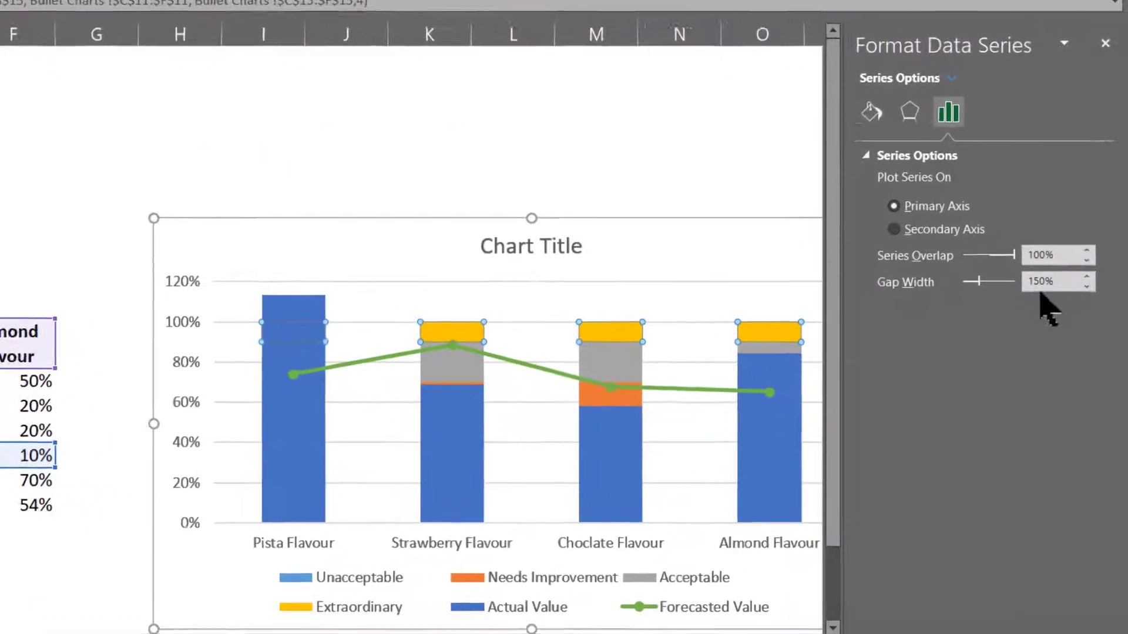
pyautogui.click(1077, 341)
pyautogui.moveTo(1060, 279); pyautogui.dragTo(996, 280)
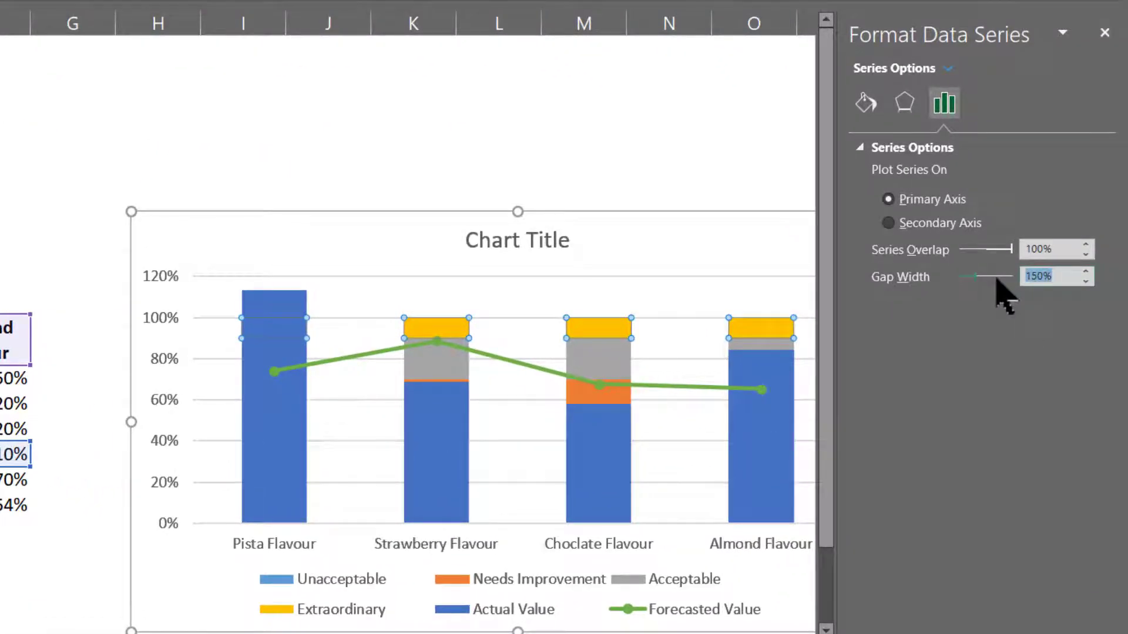
pyautogui.press('Return')
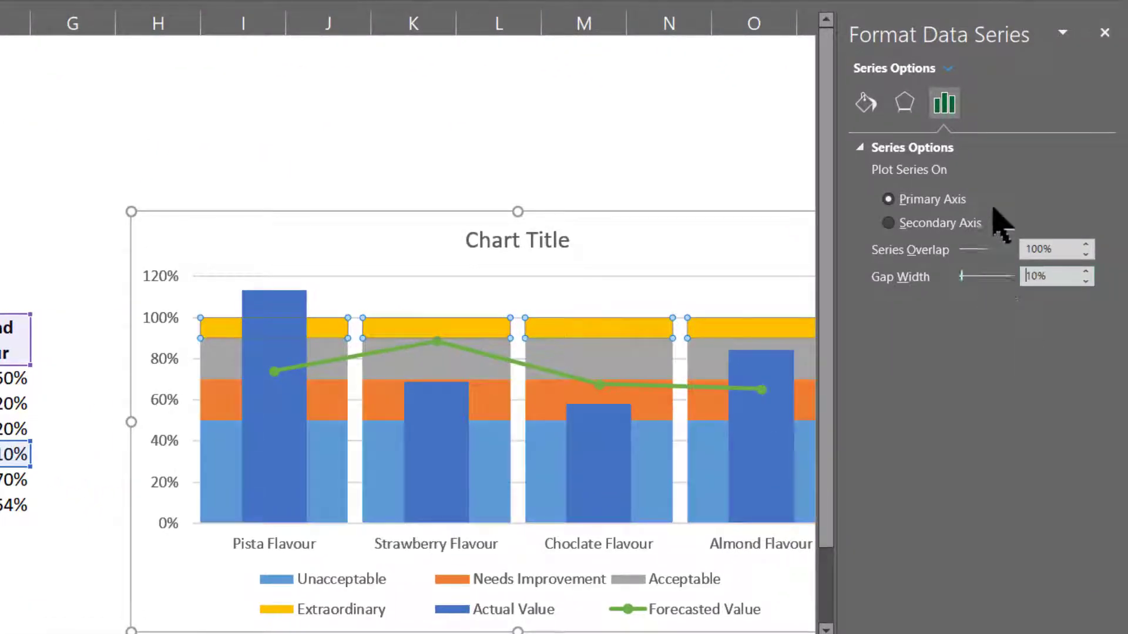
pyautogui.click(343, 277)
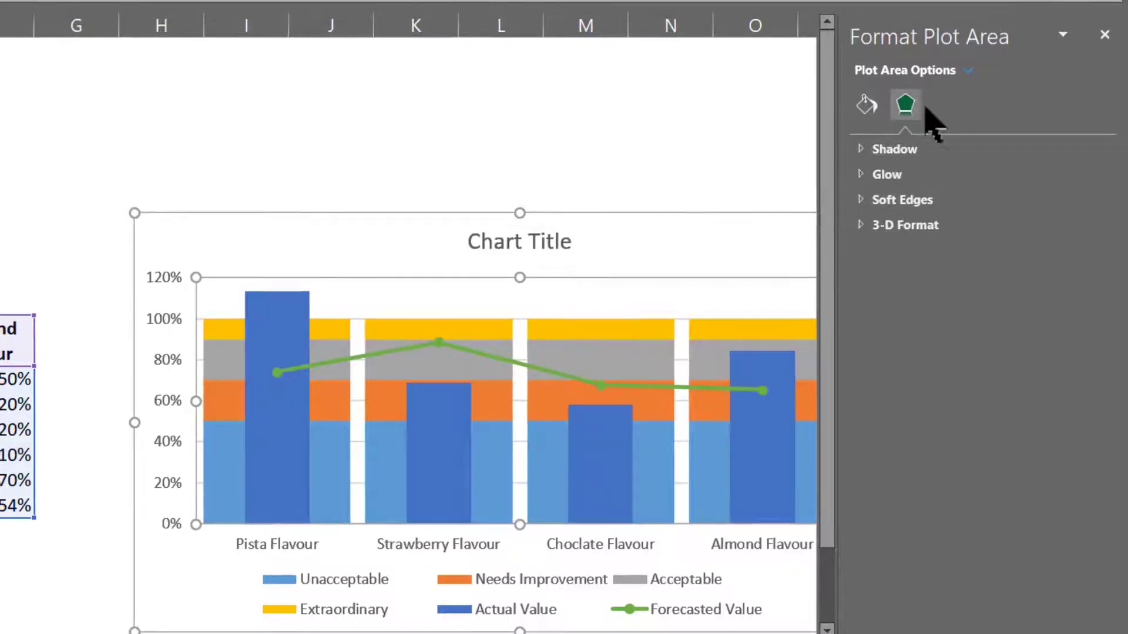
pyautogui.moveTo(631, 235); pyautogui.dragTo(415, 186)
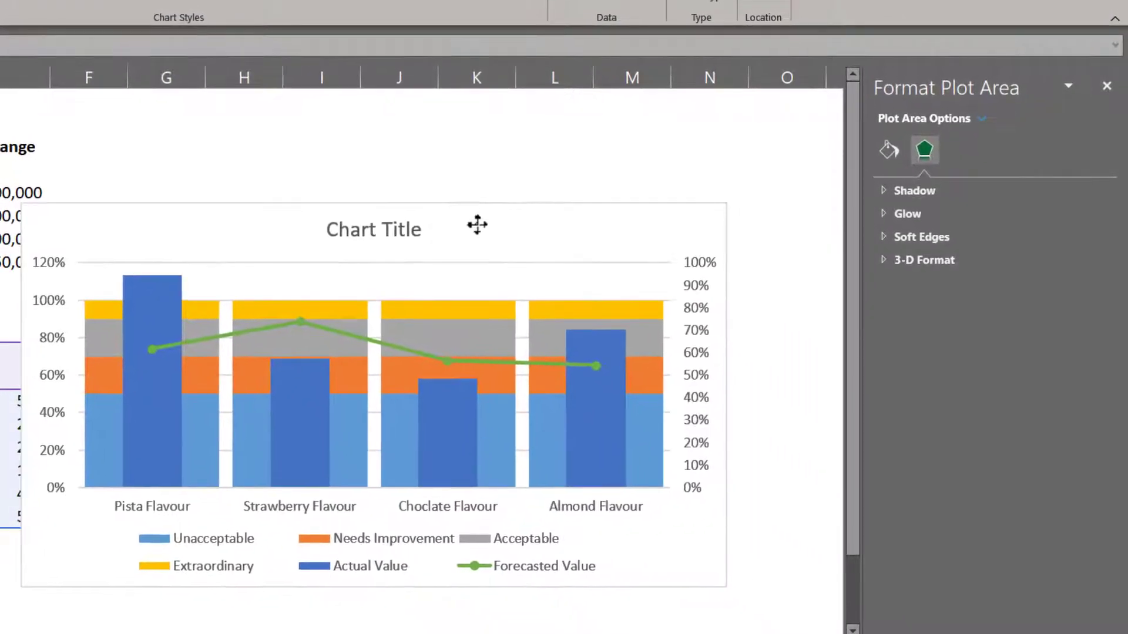
# - Set the primary vertical axis bounds to a maximum of 1 and a minimum of 0
pyautogui.click(55, 304)
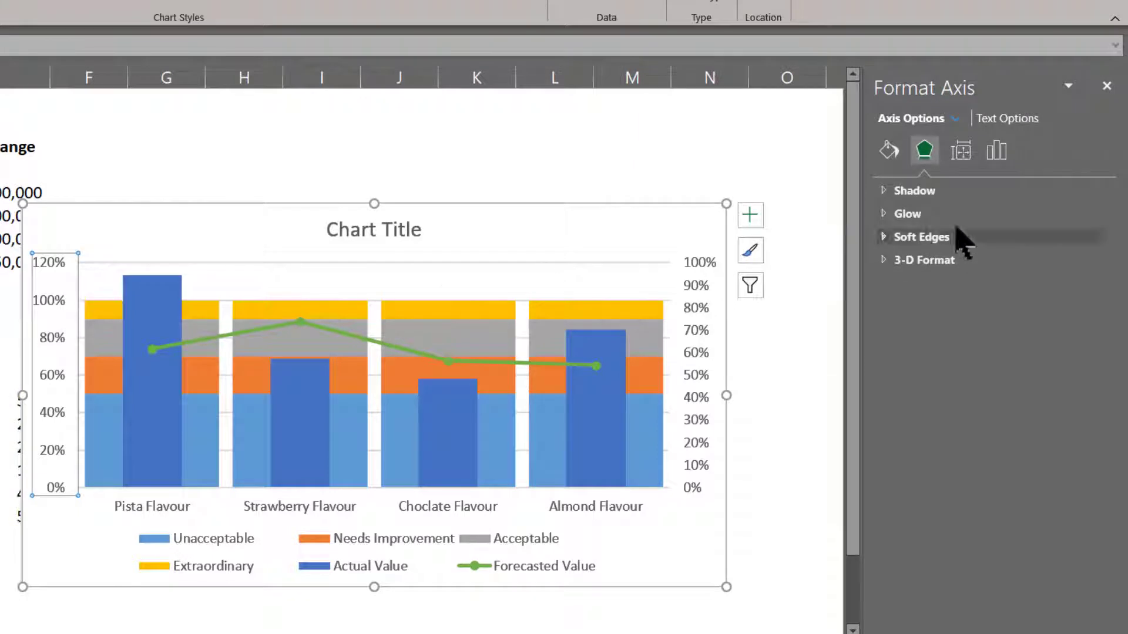
pyautogui.click(996, 150)
pyautogui.click(993, 190)
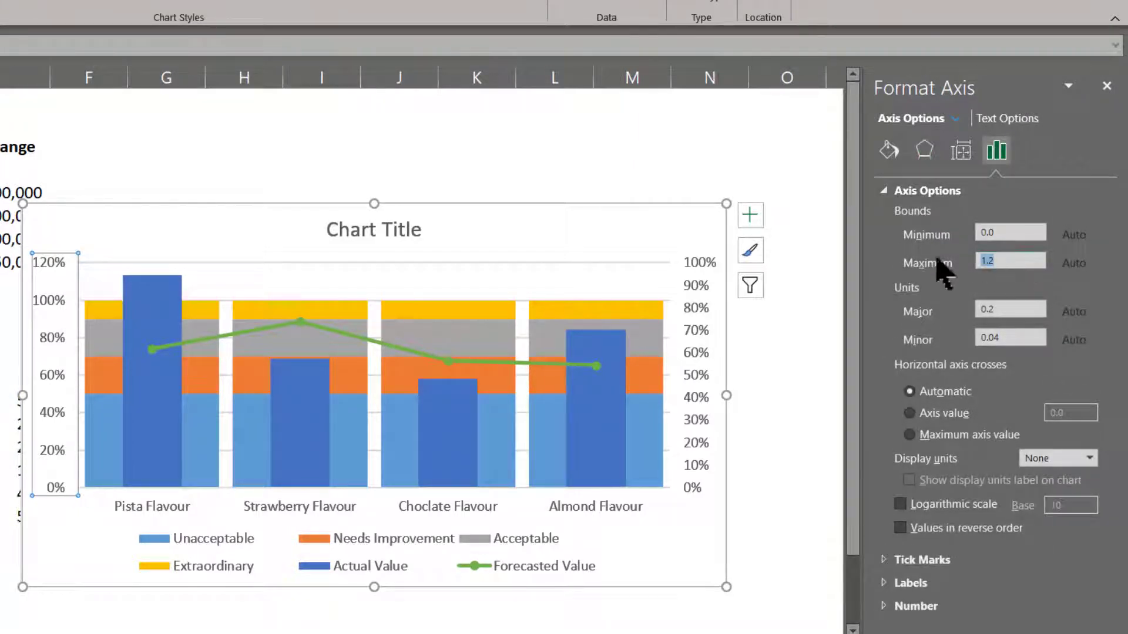
pyautogui.write('1')
pyautogui.press('Return')
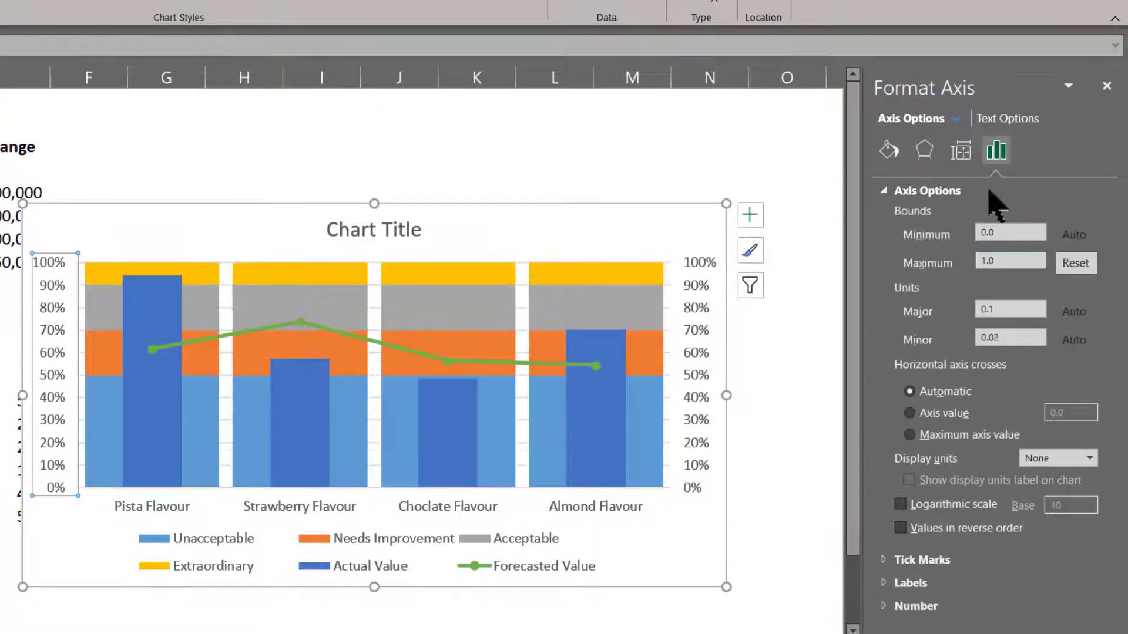
pyautogui.click(1009, 232)
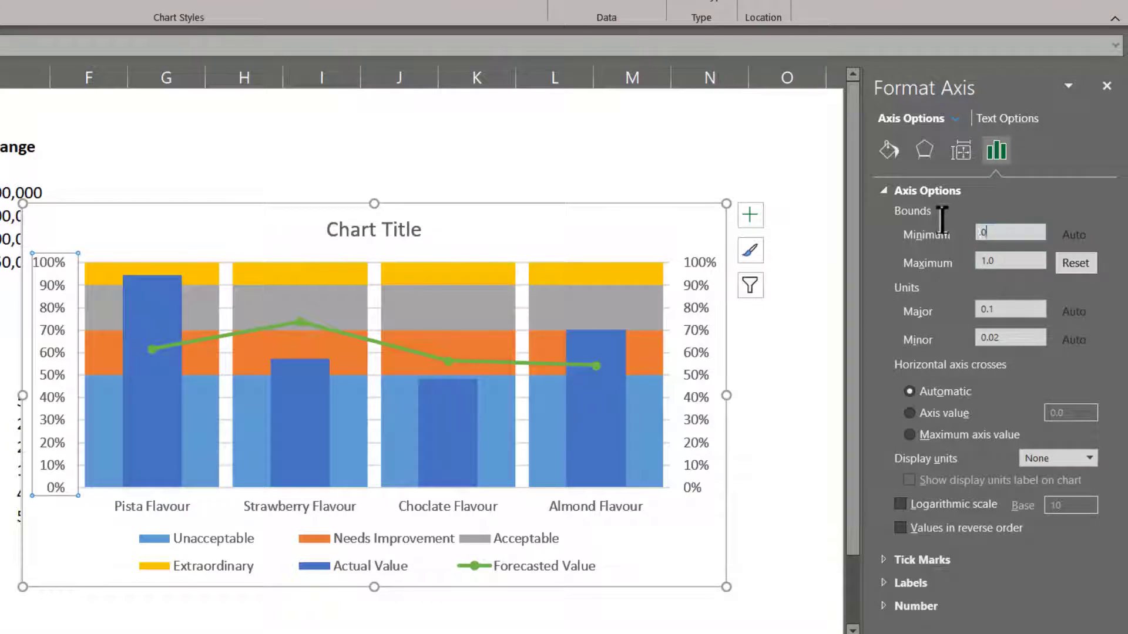
pyautogui.press('Return')
# - Fix the secondary vertical axis bounds at a minimum of 0 and a maximum of 1
pyautogui.click(698, 313)
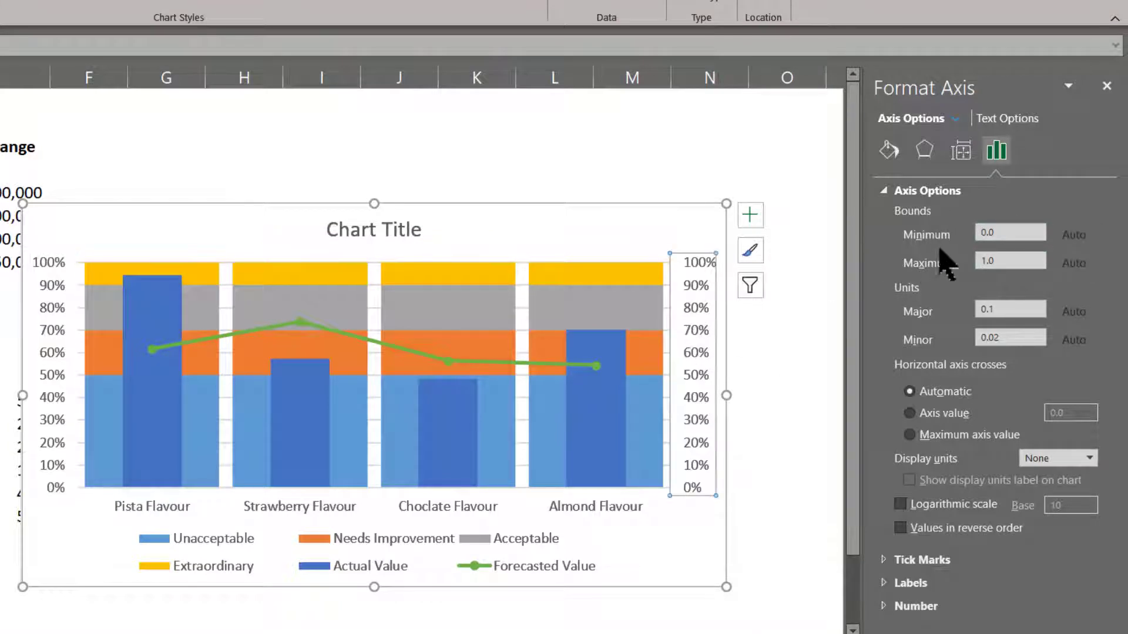
pyautogui.click(990, 231)
pyautogui.press('Return')
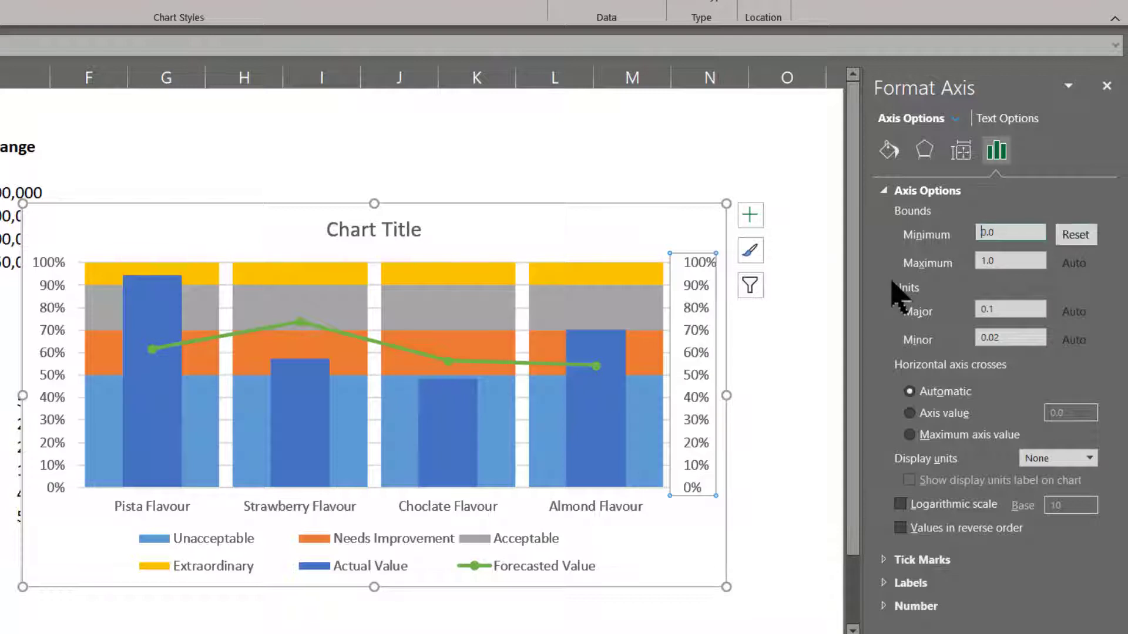
pyautogui.moveTo(1010, 262); pyautogui.dragTo(947, 260)
pyautogui.write('1')
pyautogui.press('Return')
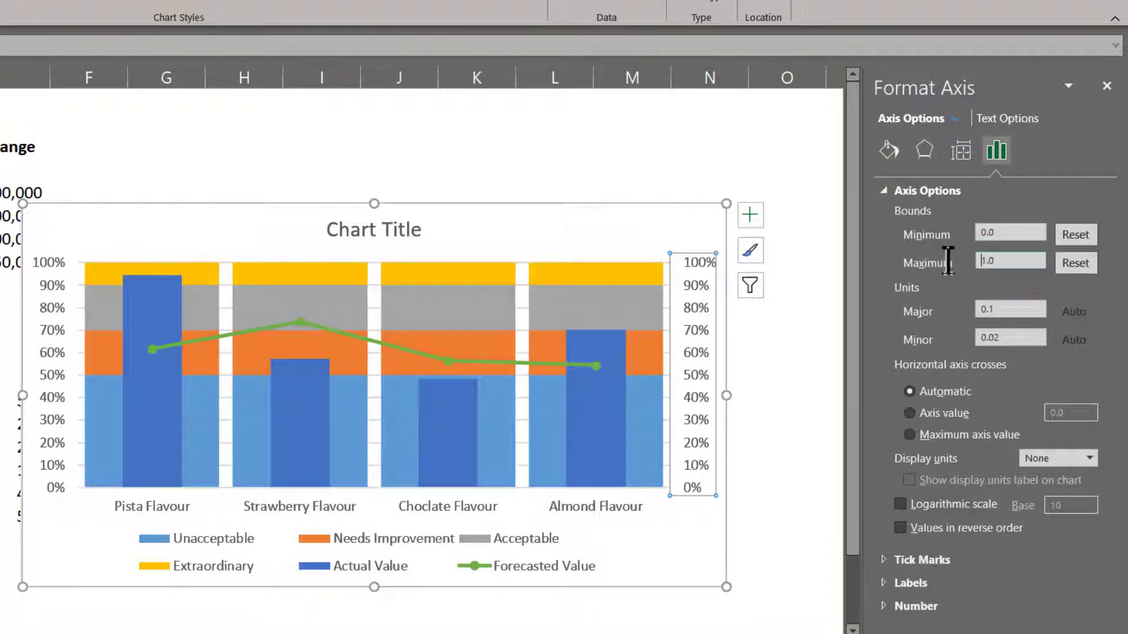
# - Delete the secondary vertical axis from the chart
pyautogui.click(698, 249)
pyautogui.click(705, 276)
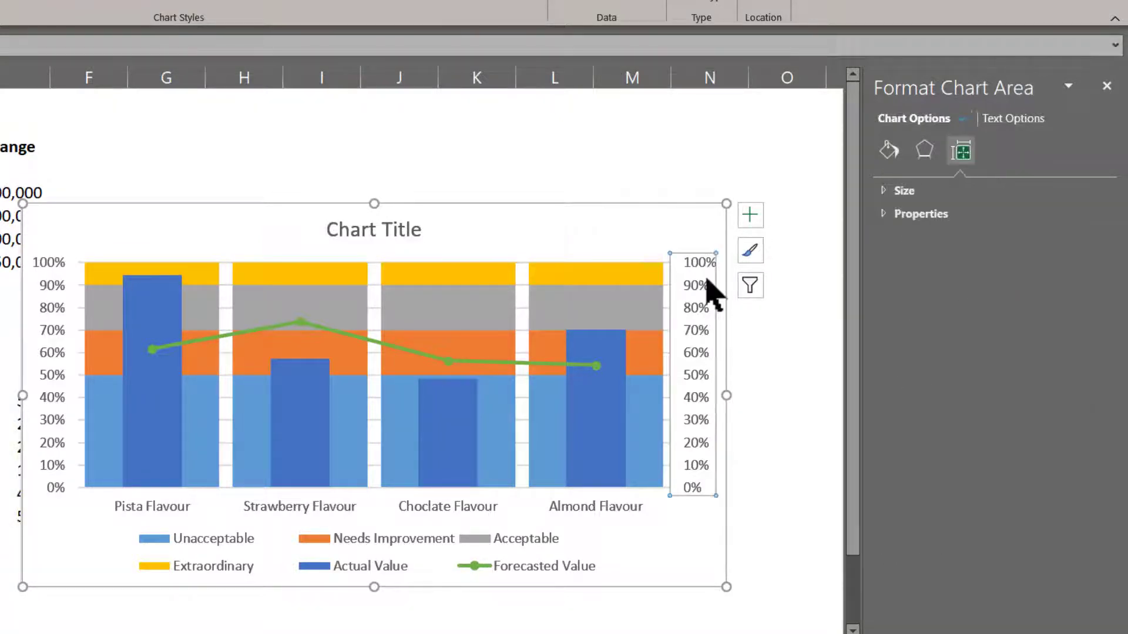
pyautogui.press('Delete')
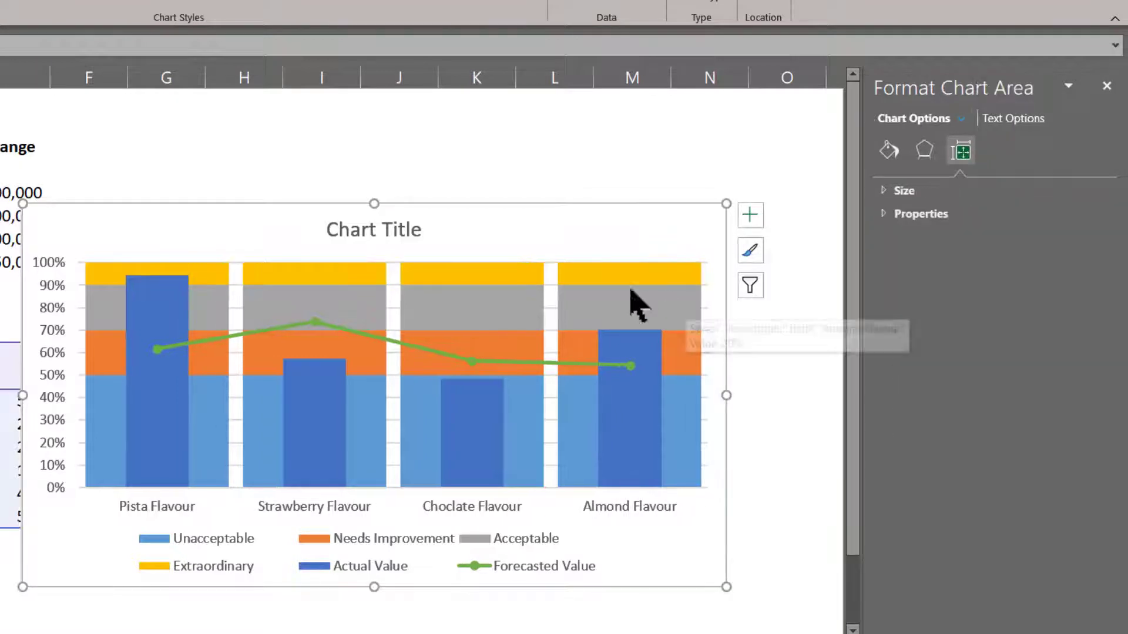
# - Delete the chart's horizontal gridlines and its legend
pyautogui.click(548, 285)
pyautogui.press('Delete')
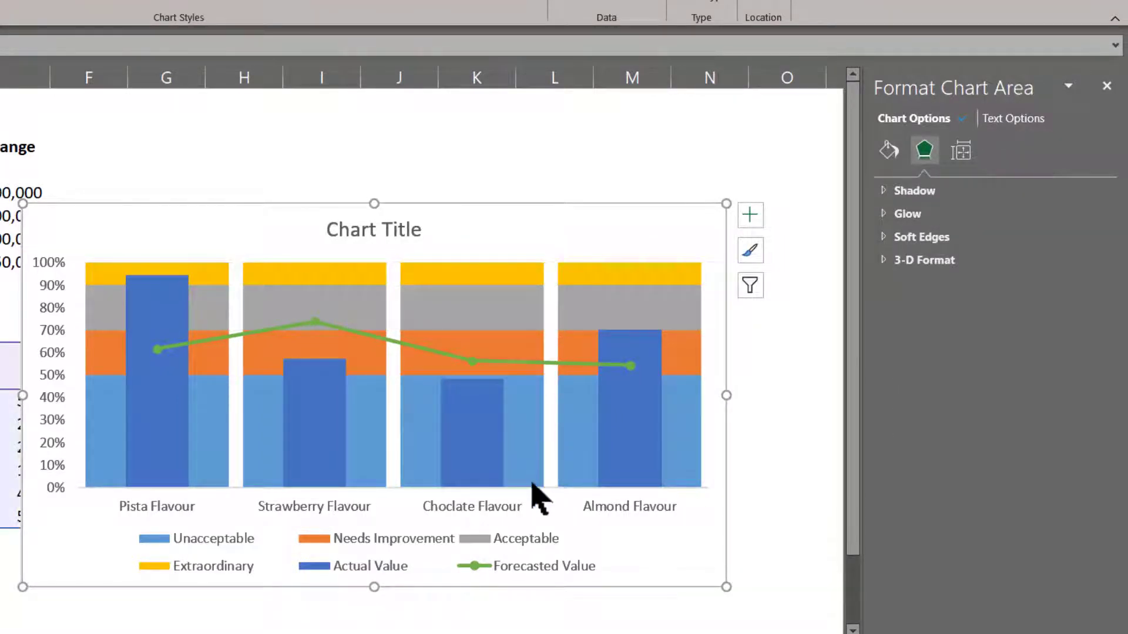
pyautogui.click(404, 528)
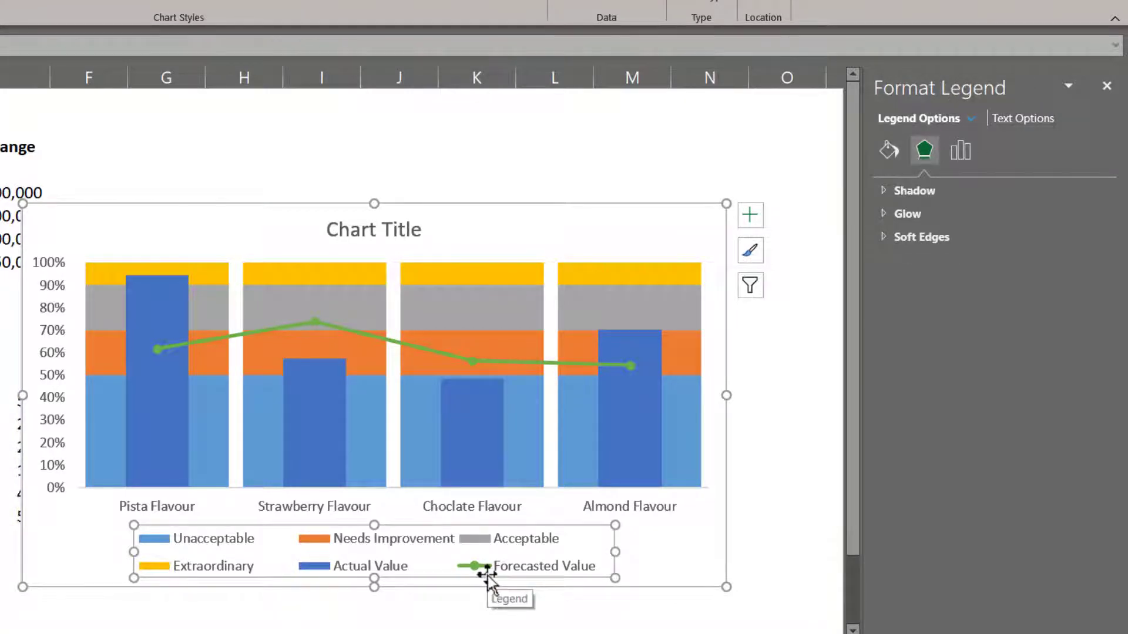
pyautogui.press('Delete')
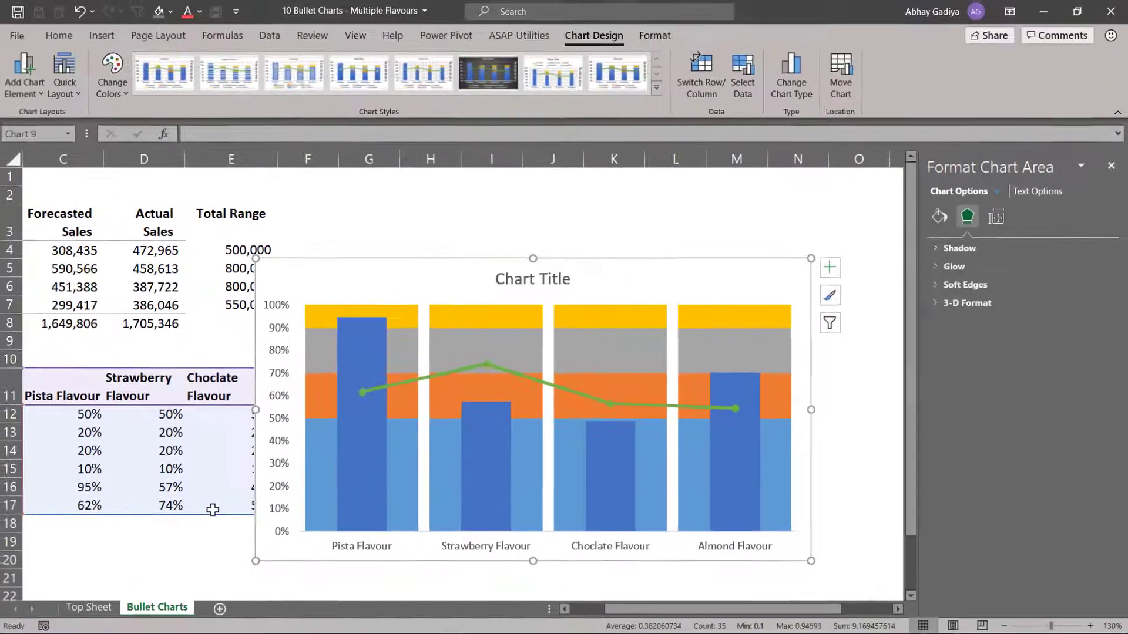
# - Replace the Forecasted Value markers with a copy of the blue line shape below the chart and set the series to No line
pyautogui.scroll(-4, 212, 510)
pyautogui.click(250, 475)
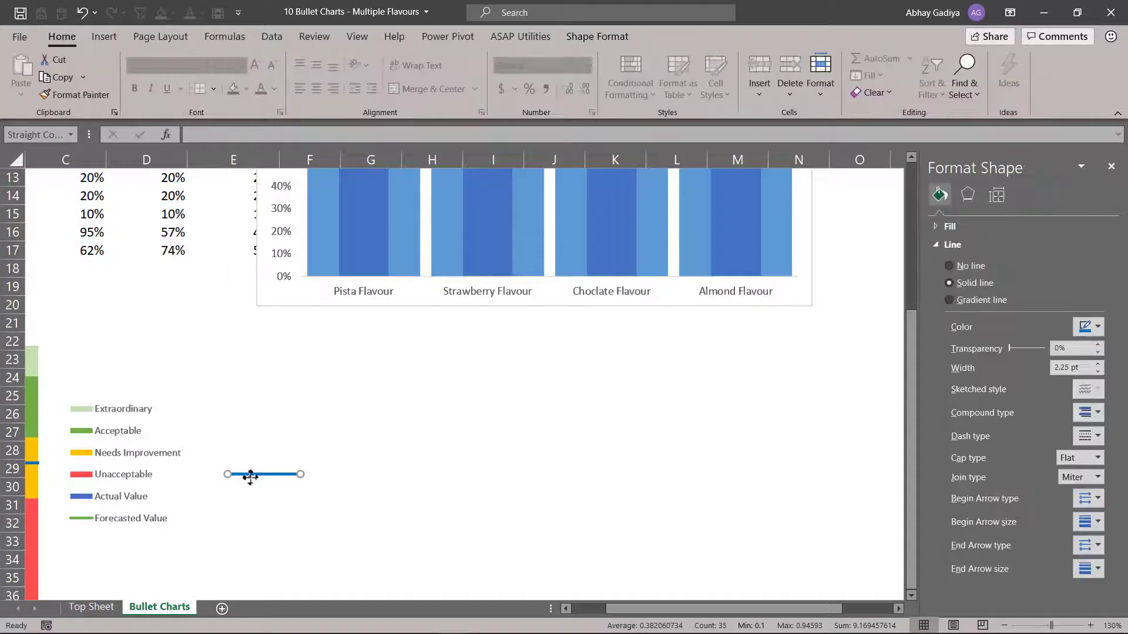
pyautogui.scroll(4, 467, 473)
pyautogui.click(471, 368)
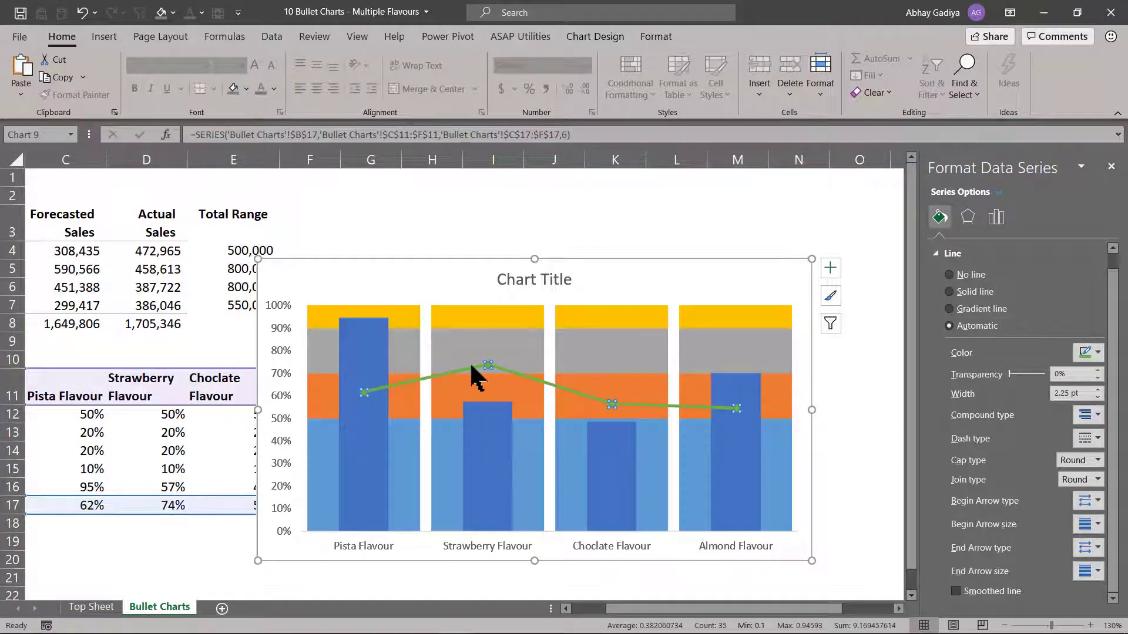
pyautogui.click(472, 365)
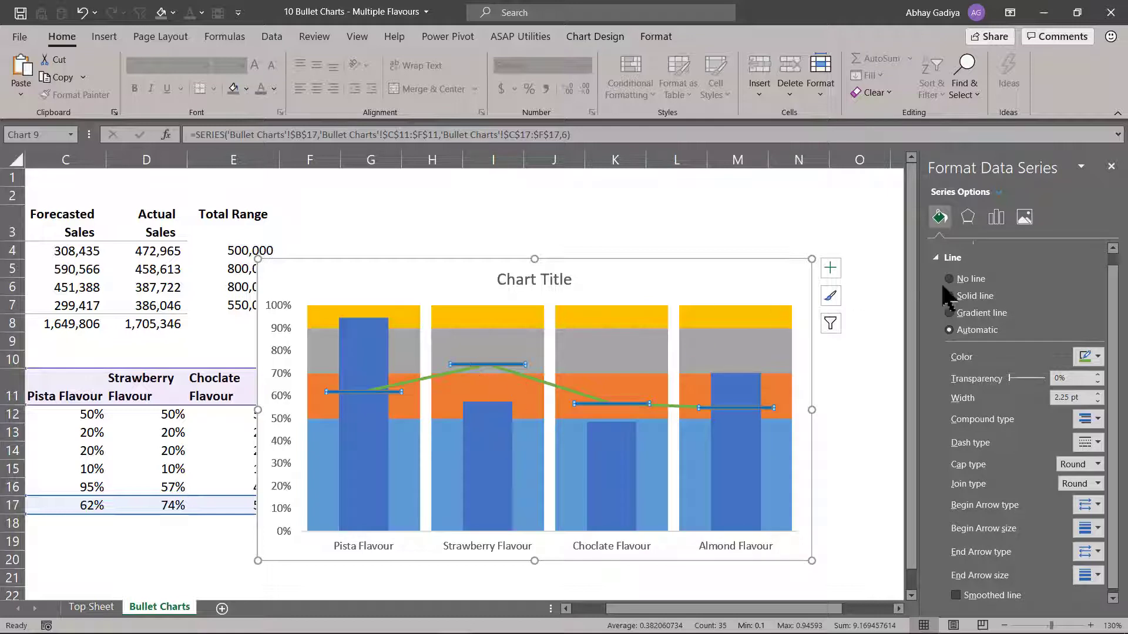
pyautogui.click(964, 280)
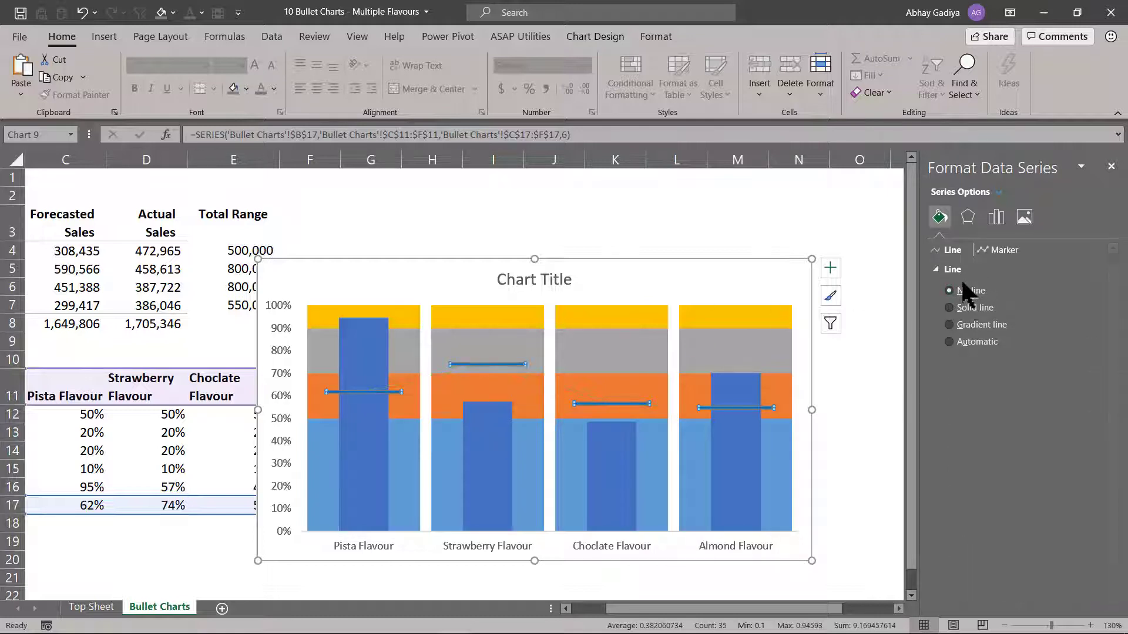
pyautogui.click(841, 401)
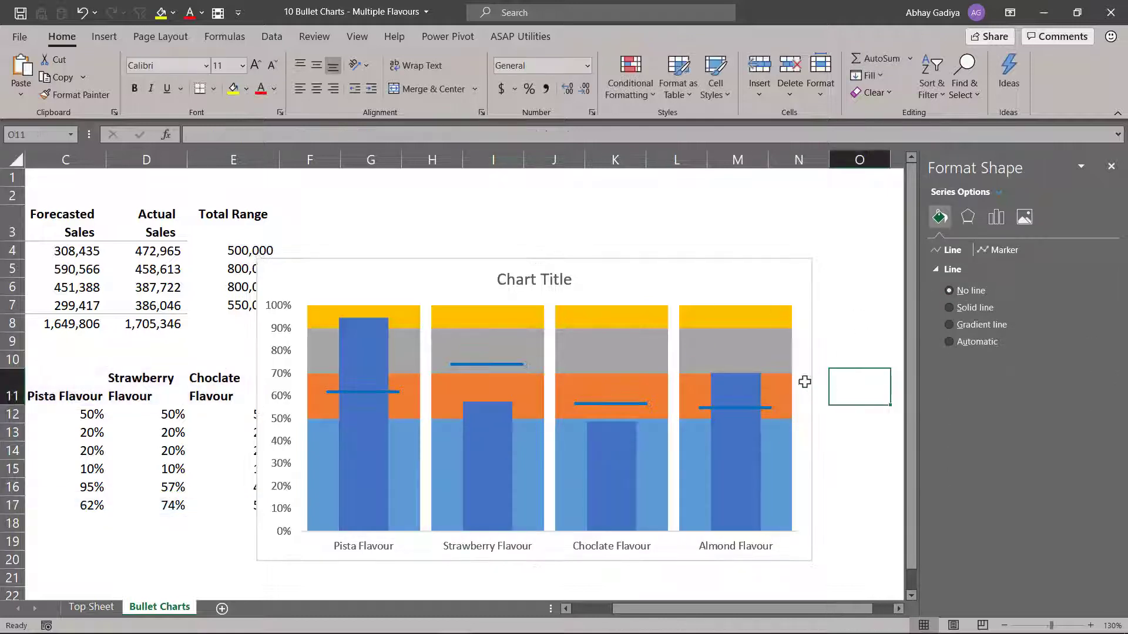
# - Delete the chart title
pyautogui.click(725, 295)
pyautogui.click(573, 282)
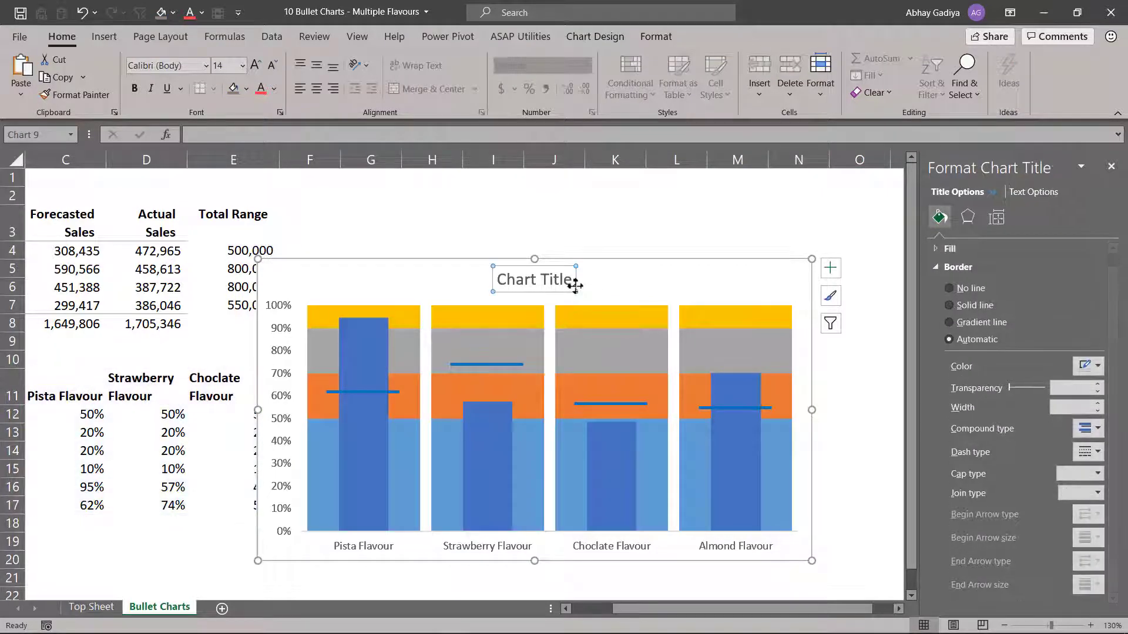
pyautogui.press('Delete')
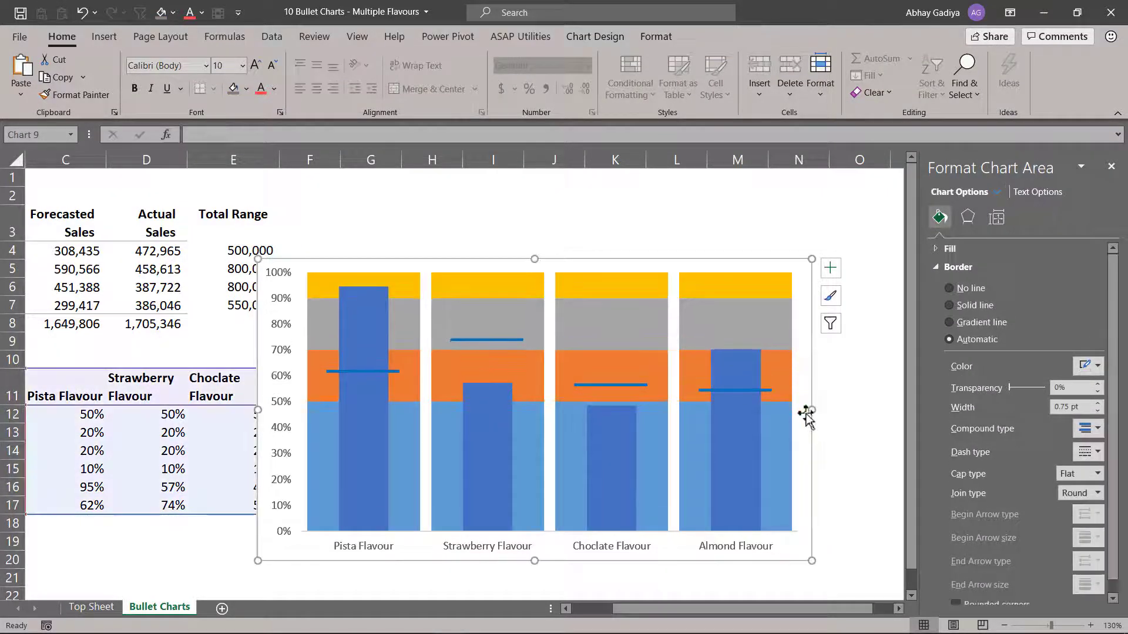
# - Make the chart narrower and taller and move it clear of the data table, spanning about columns H to N
pyautogui.moveTo(810, 411); pyautogui.dragTo(642, 412)
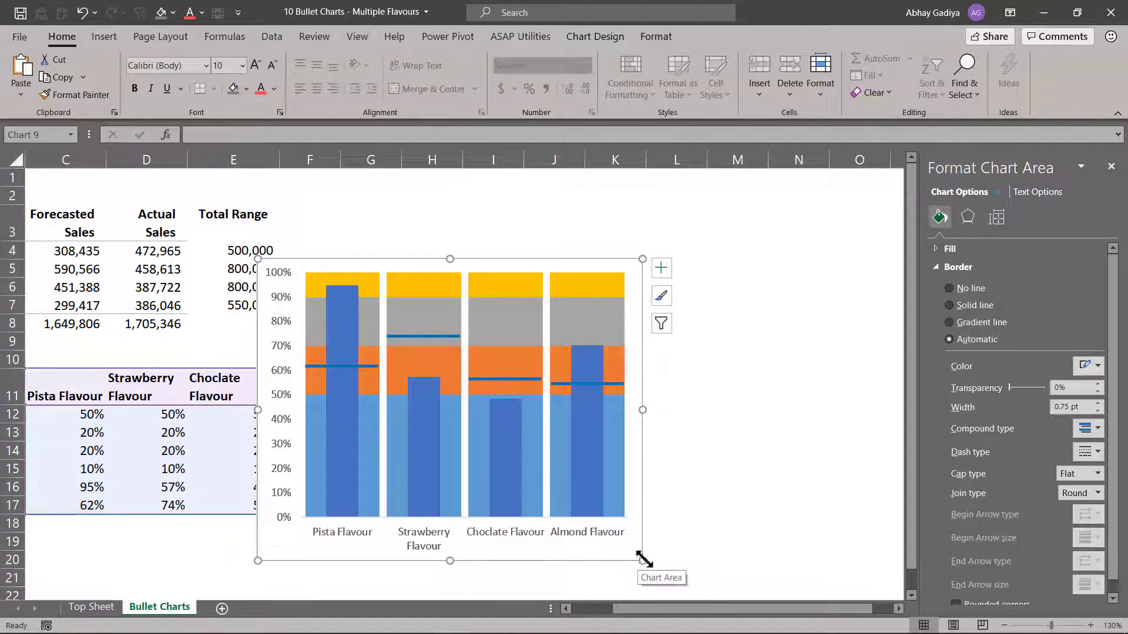
pyautogui.moveTo(645, 410); pyautogui.dragTo(630, 409)
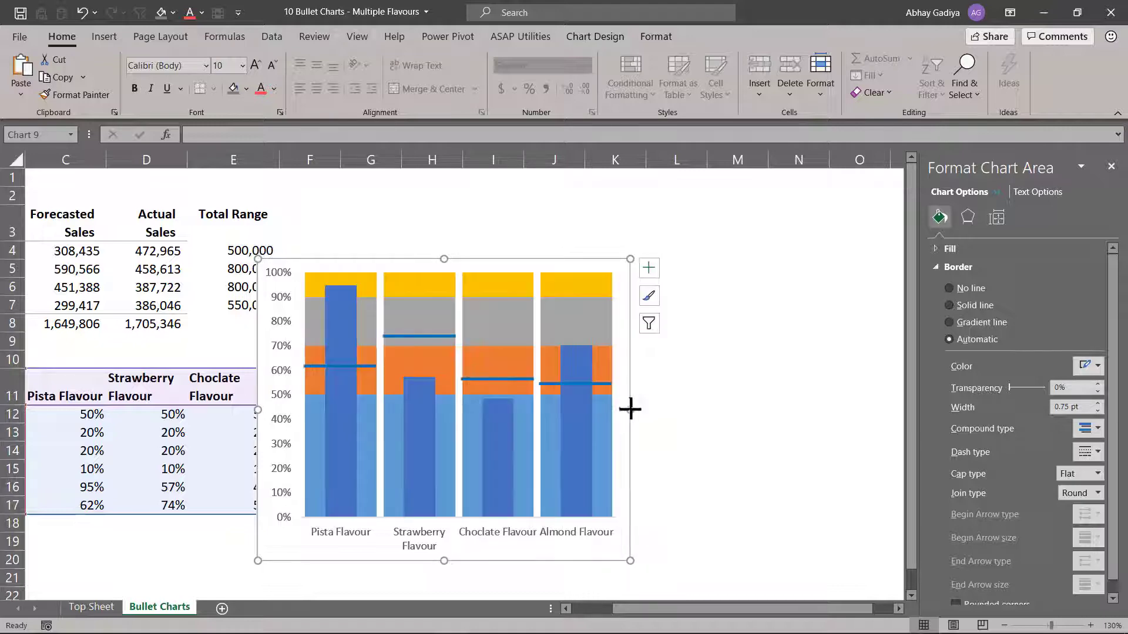
pyautogui.moveTo(620, 269); pyautogui.dragTo(732, 316)
pyautogui.scroll(-3, 732, 316)
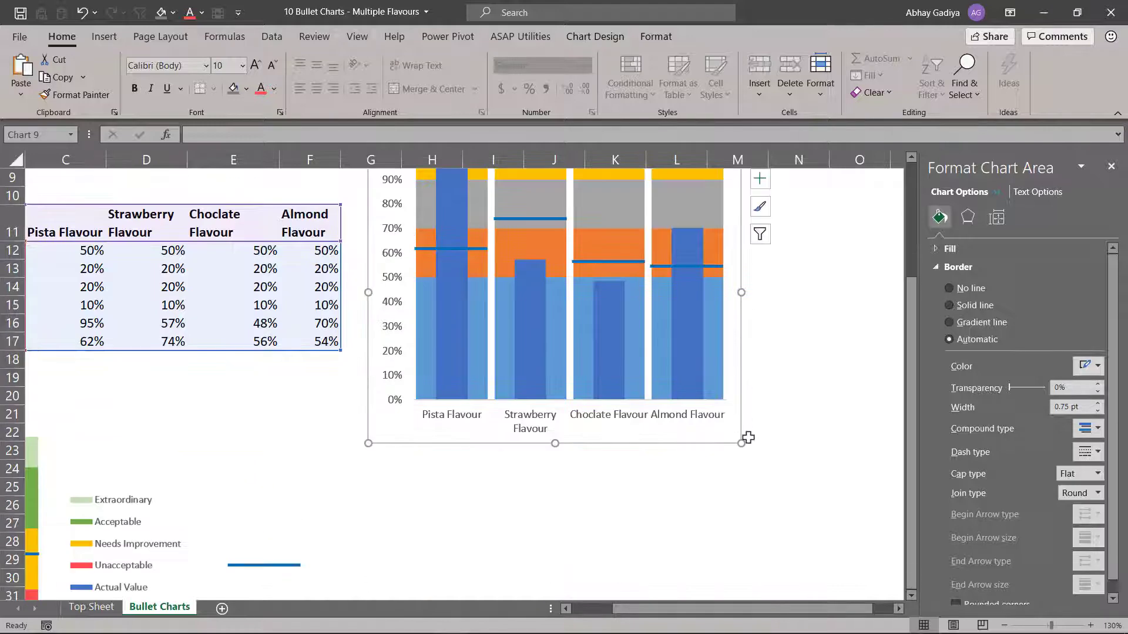
pyautogui.moveTo(738, 440); pyautogui.dragTo(796, 499)
pyautogui.moveTo(798, 503); pyautogui.dragTo(789, 556)
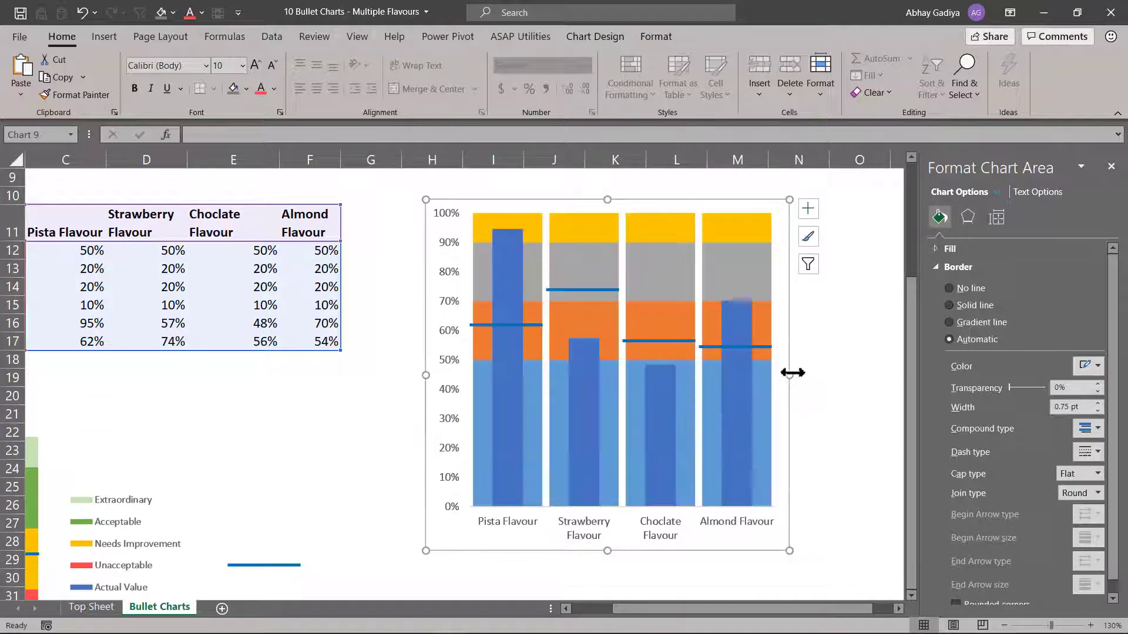
pyautogui.moveTo(792, 373); pyautogui.dragTo(788, 372)
# - Fill the Unacceptable series with the light red recent color
pyautogui.click(530, 392)
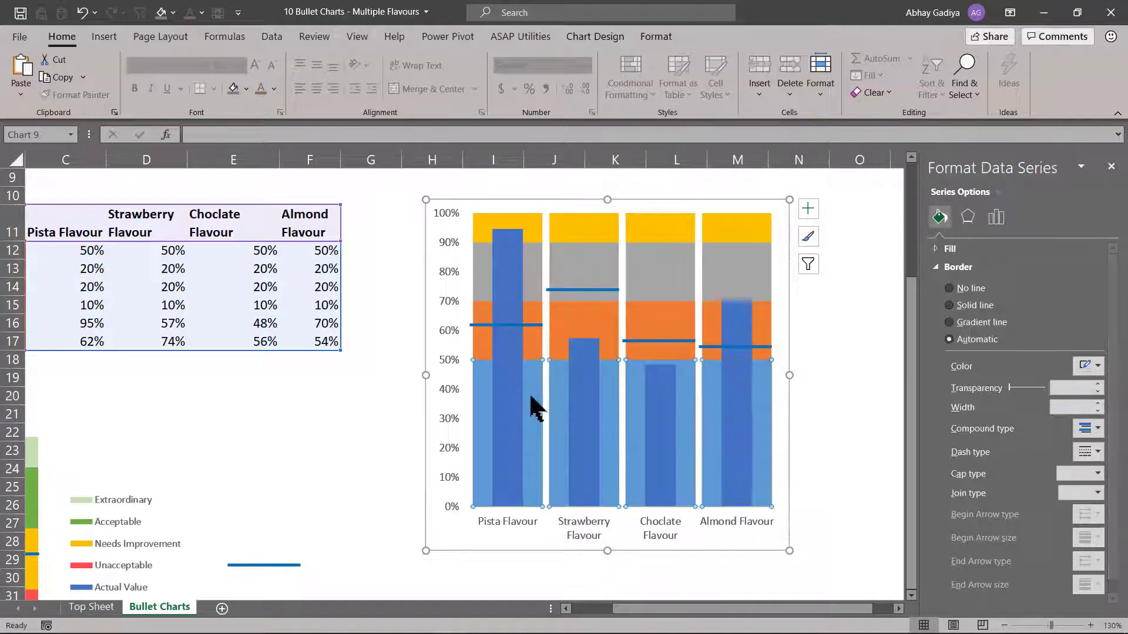
pyautogui.rightClick(530, 392)
pyautogui.click(556, 363)
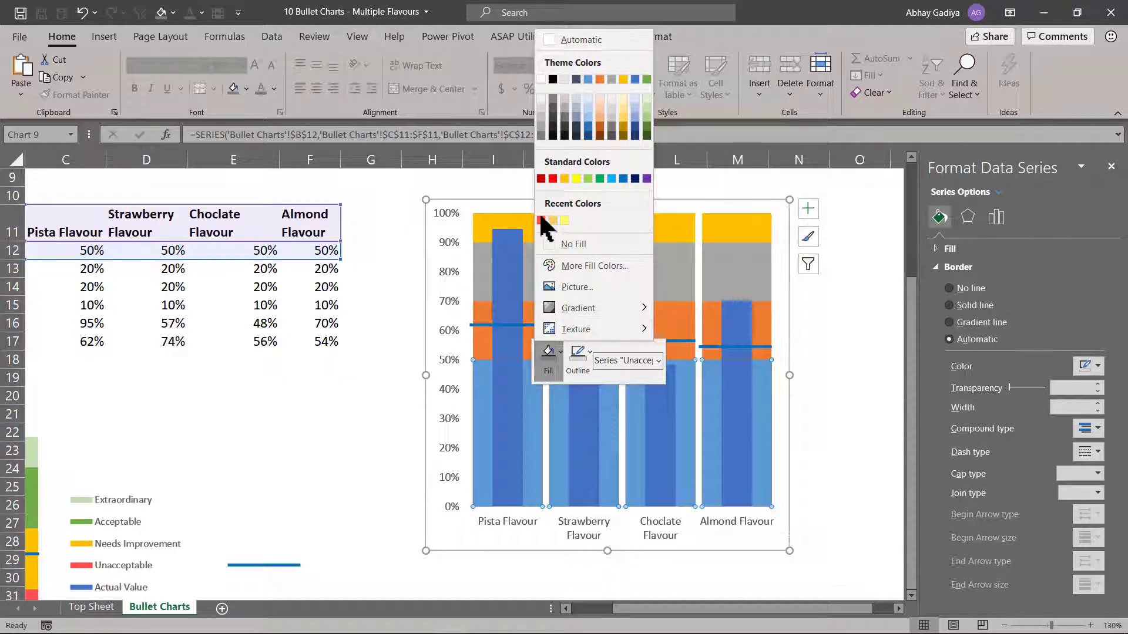
pyautogui.click(551, 220)
# - Fill the Needs Improvement series with the amber standard color
pyautogui.click(532, 303)
pyautogui.rightClick(531, 301)
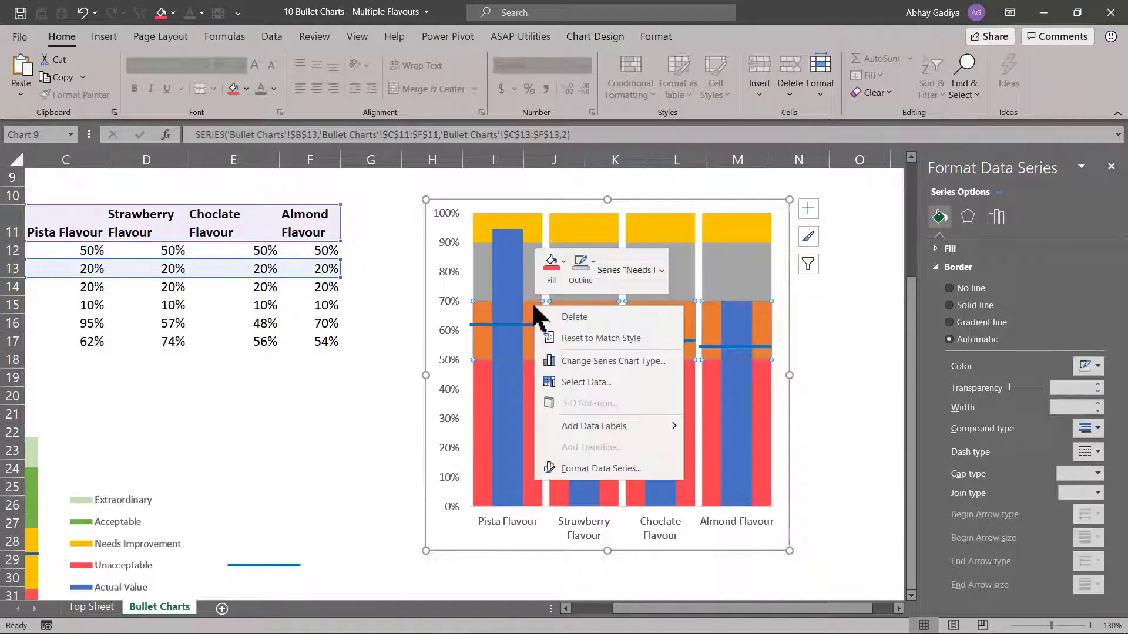
pyautogui.click(550, 265)
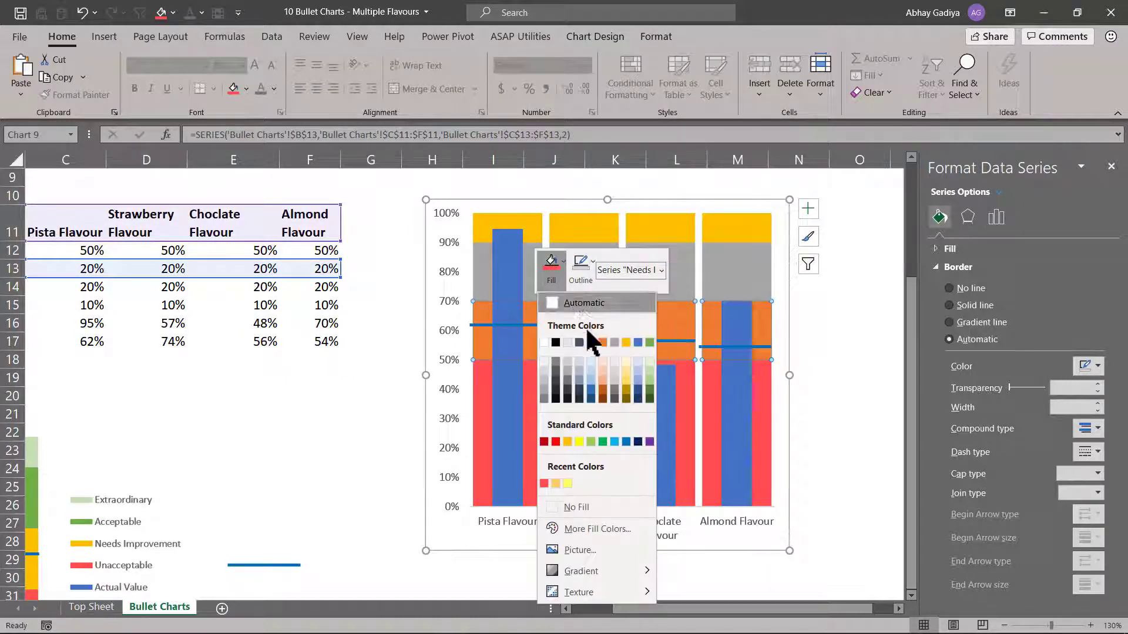
pyautogui.click(567, 442)
# - Fill the Acceptable series with the theme green
pyautogui.click(486, 272)
pyautogui.click(485, 269)
pyautogui.rightClick(484, 264)
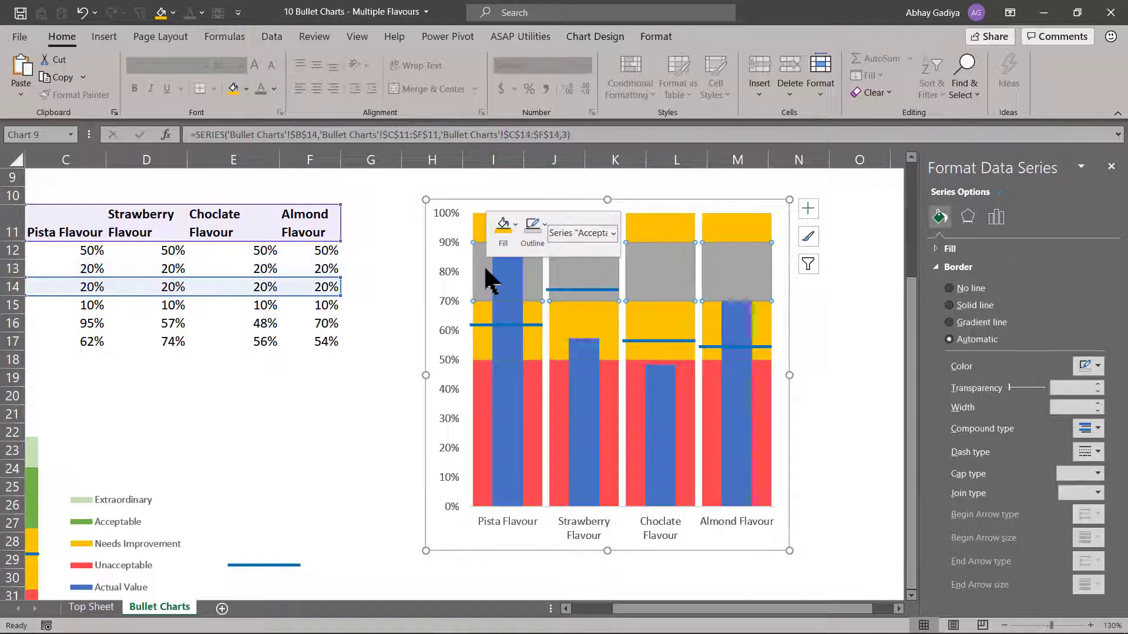
pyautogui.click(519, 234)
pyautogui.click(505, 231)
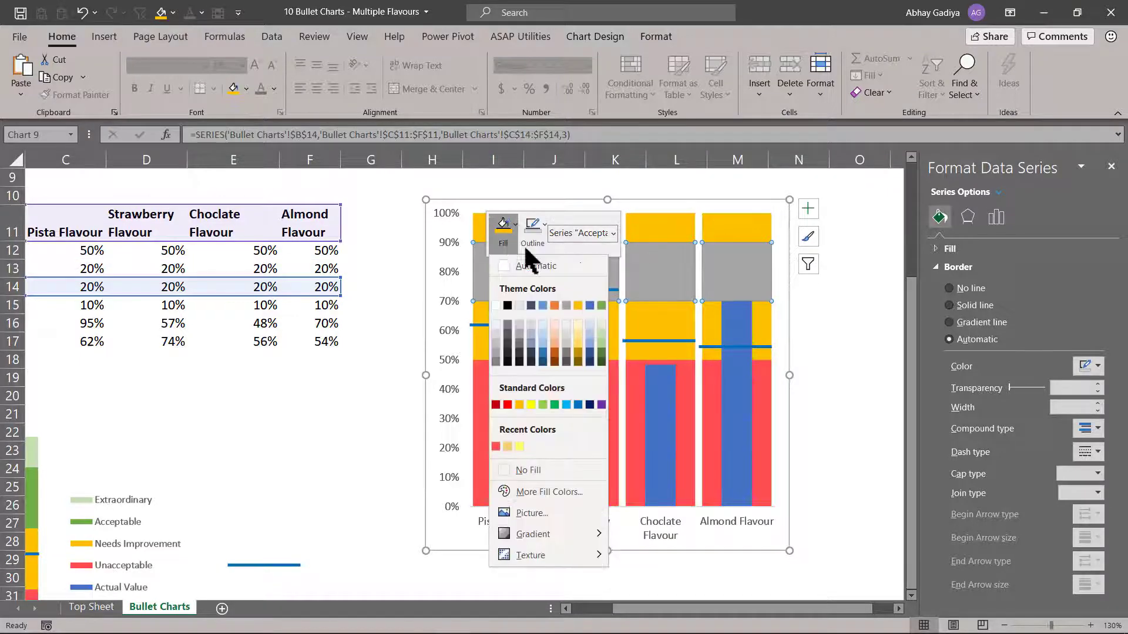
pyautogui.click(601, 303)
# - Fill the Extraordinary series of the combined chart with a light tint of the theme green
pyautogui.click(477, 223)
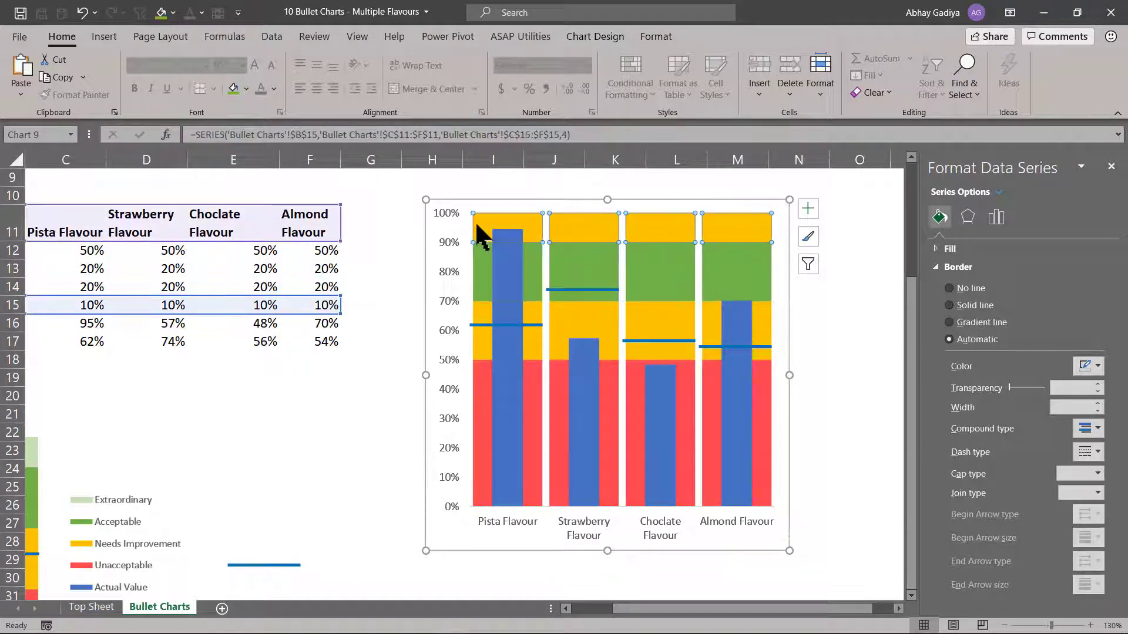
pyautogui.rightClick(476, 223)
pyautogui.click(490, 196)
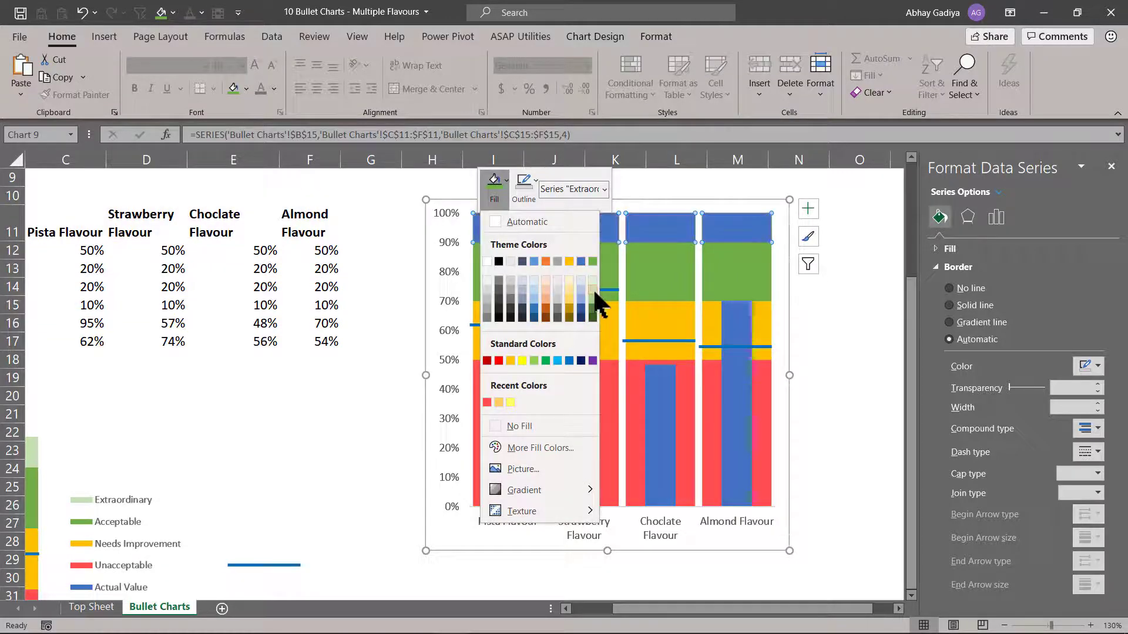
pyautogui.click(596, 301)
pyautogui.click(849, 371)
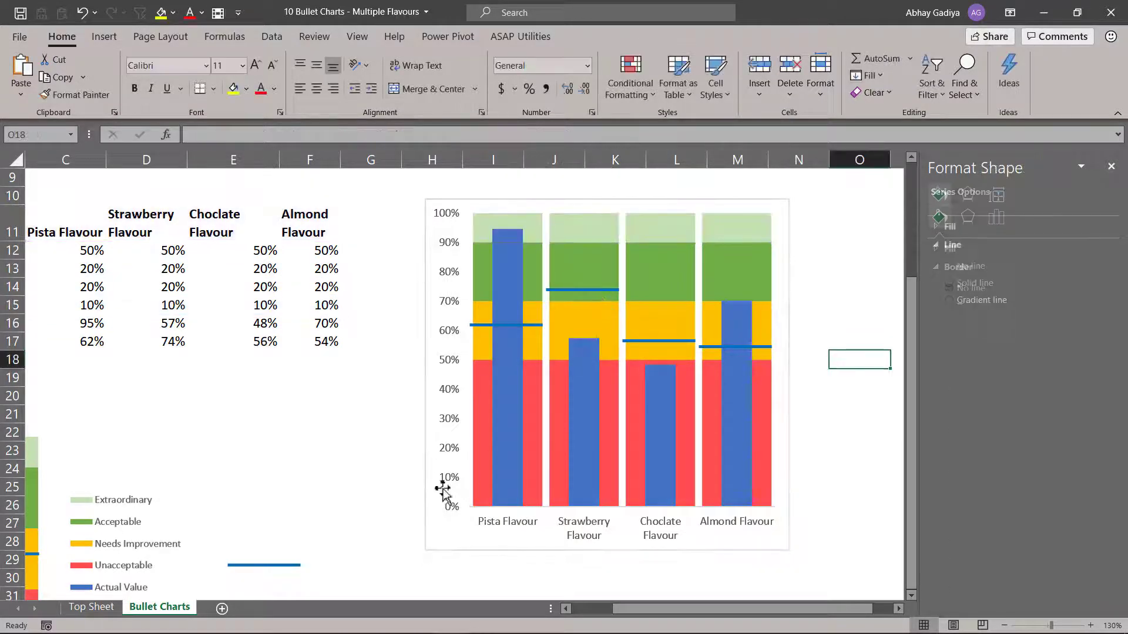
# - Paste a copy of the legend picture beside the combined chart, across about columns N to P
pyautogui.scroll(-2, 352, 476)
pyautogui.click(143, 449)
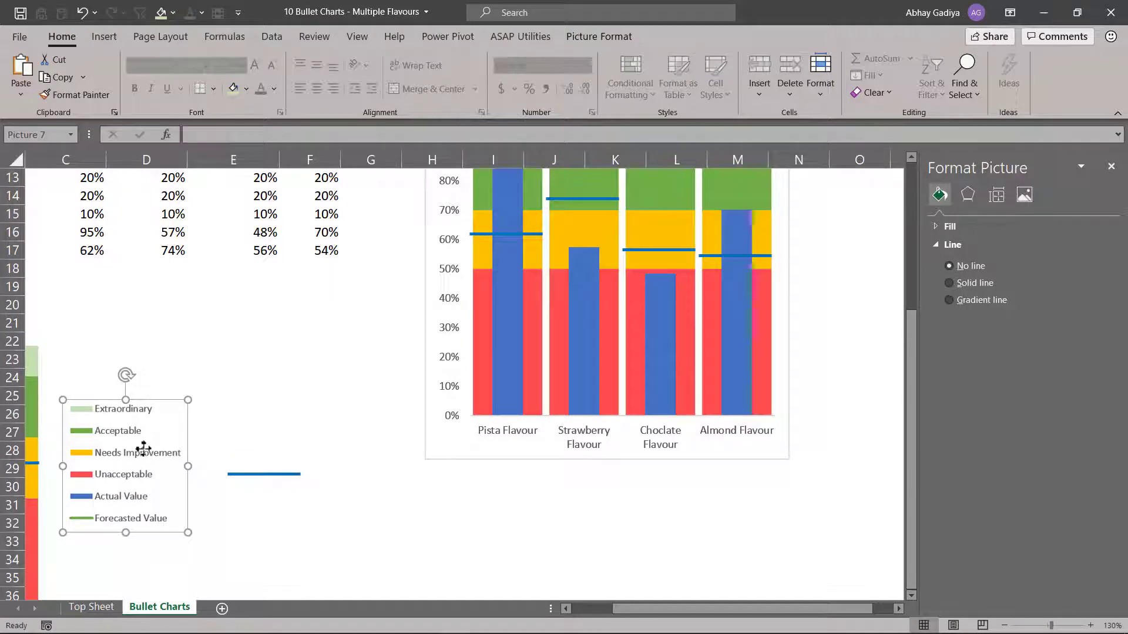
pyautogui.scroll(4, 144, 449)
pyautogui.scroll(-1, 440, 483)
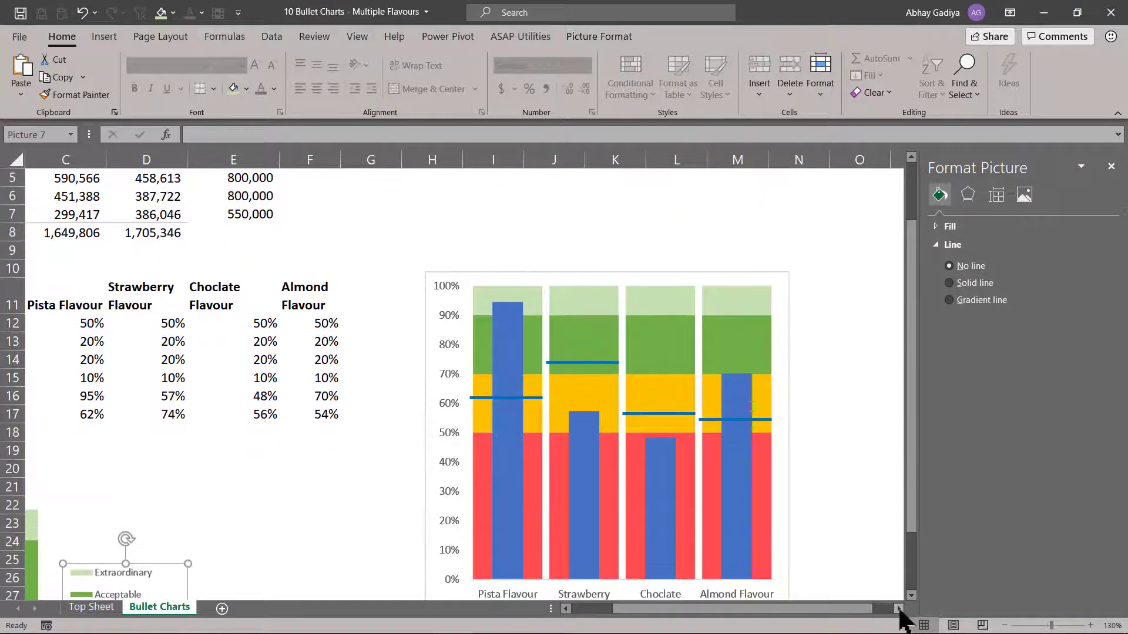
pyautogui.click(899, 609)
pyautogui.click(899, 610)
pyautogui.click(751, 416)
pyautogui.hotkey('ctrl', 'v')
pyautogui.moveTo(795, 447); pyautogui.dragTo(699, 374)
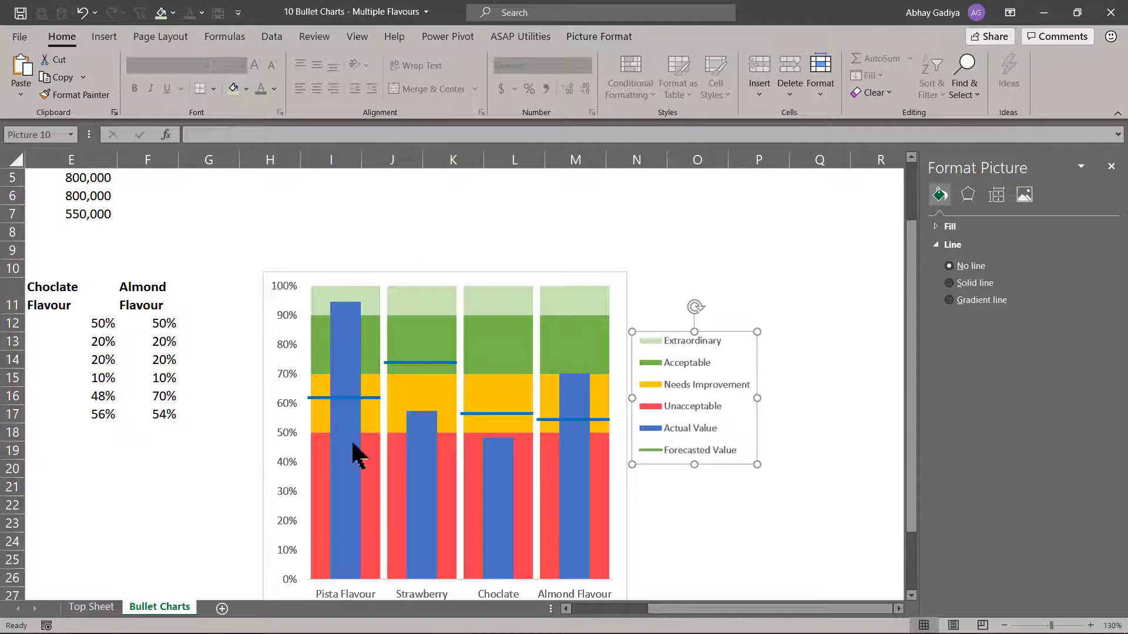
# - Change the outline color of the blue forecast line shape near row 29 to black
pyautogui.moveTo(354, 452)
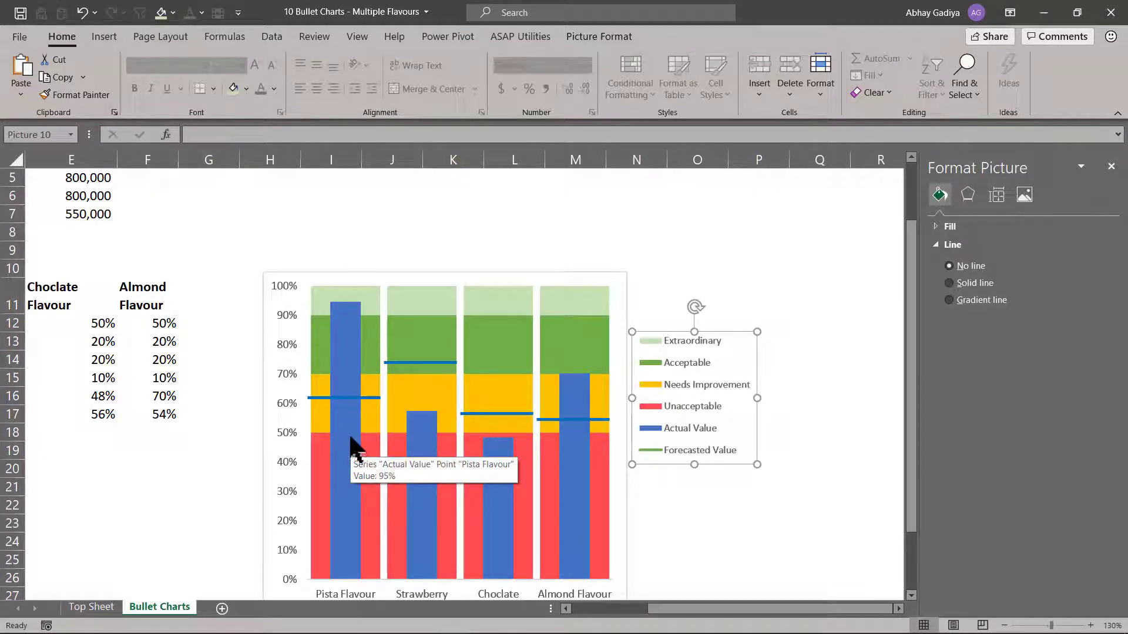
pyautogui.scroll(-3, 189, 469)
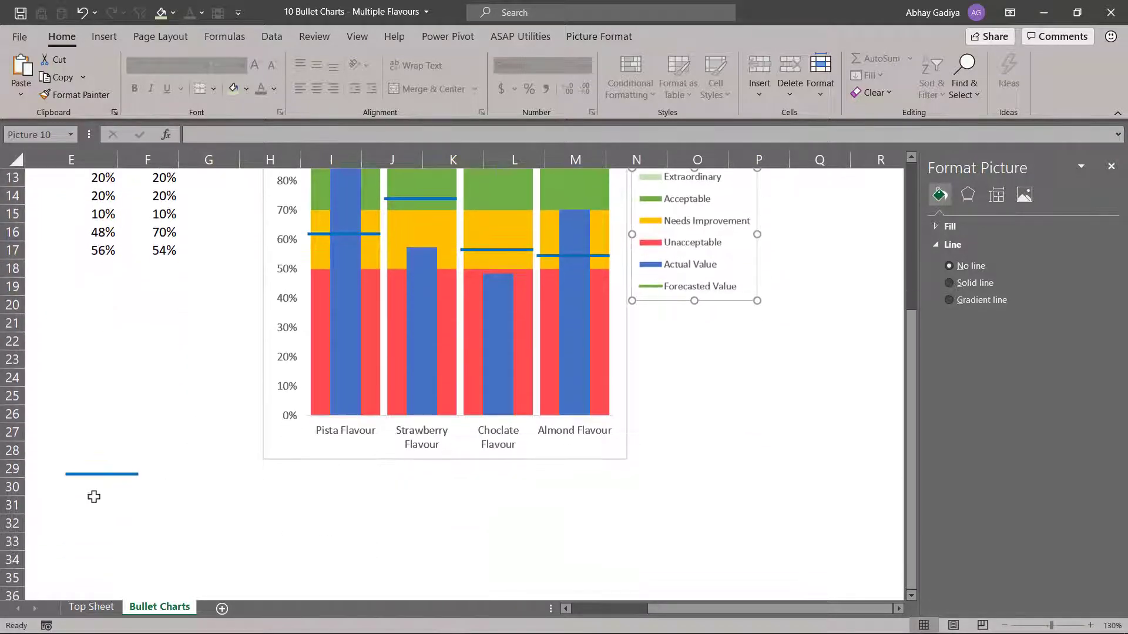
pyautogui.click(97, 475)
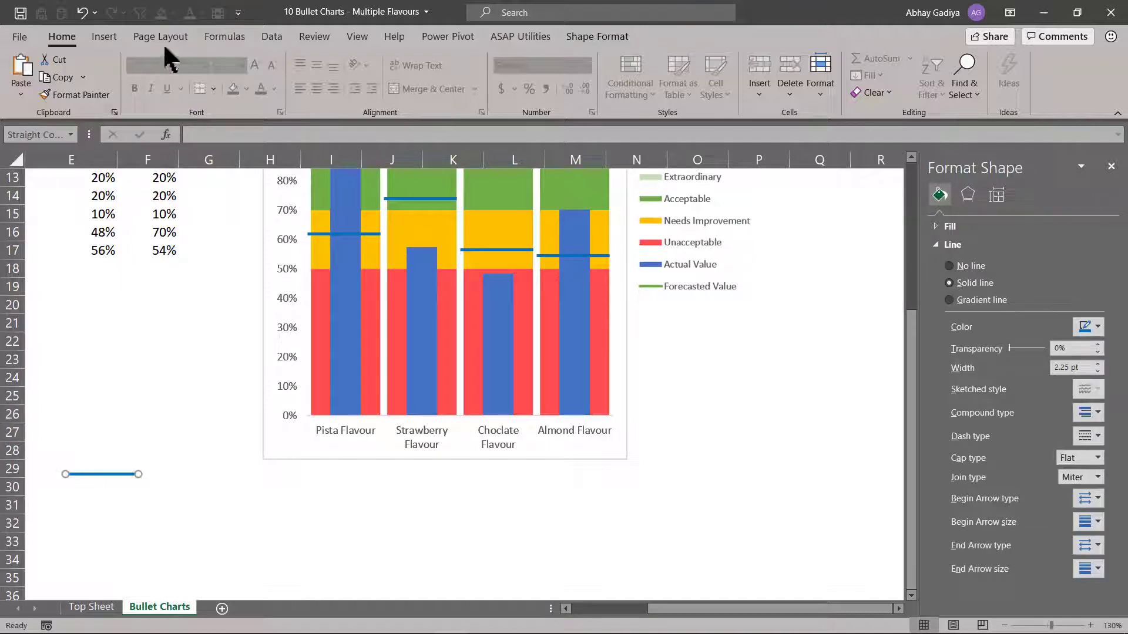
pyautogui.click(114, 36)
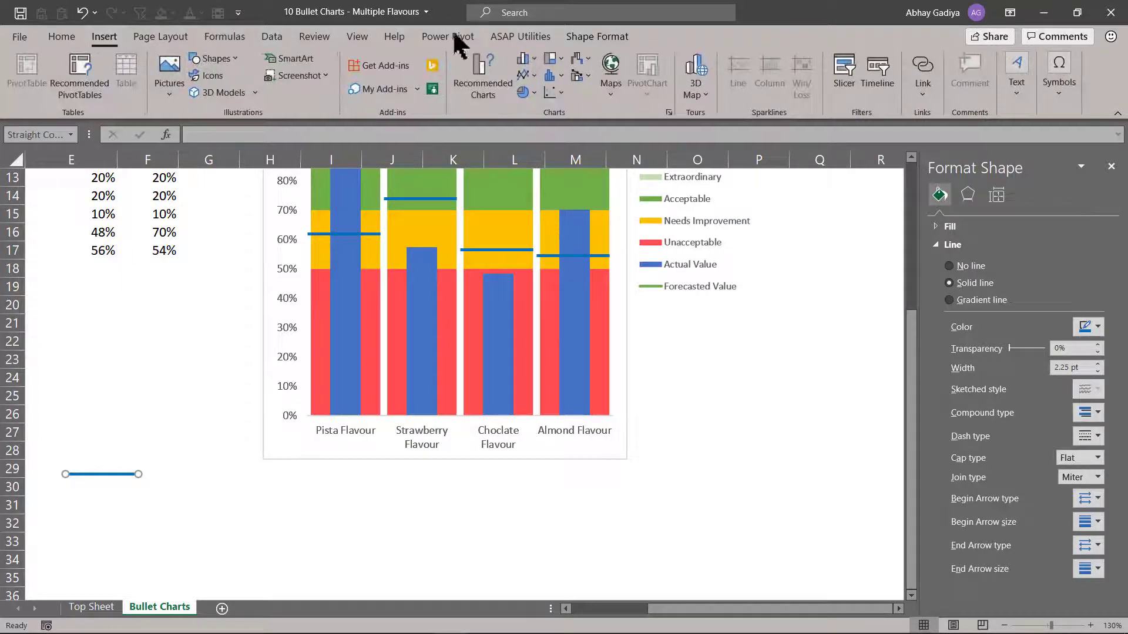
pyautogui.click(593, 36)
pyautogui.click(532, 75)
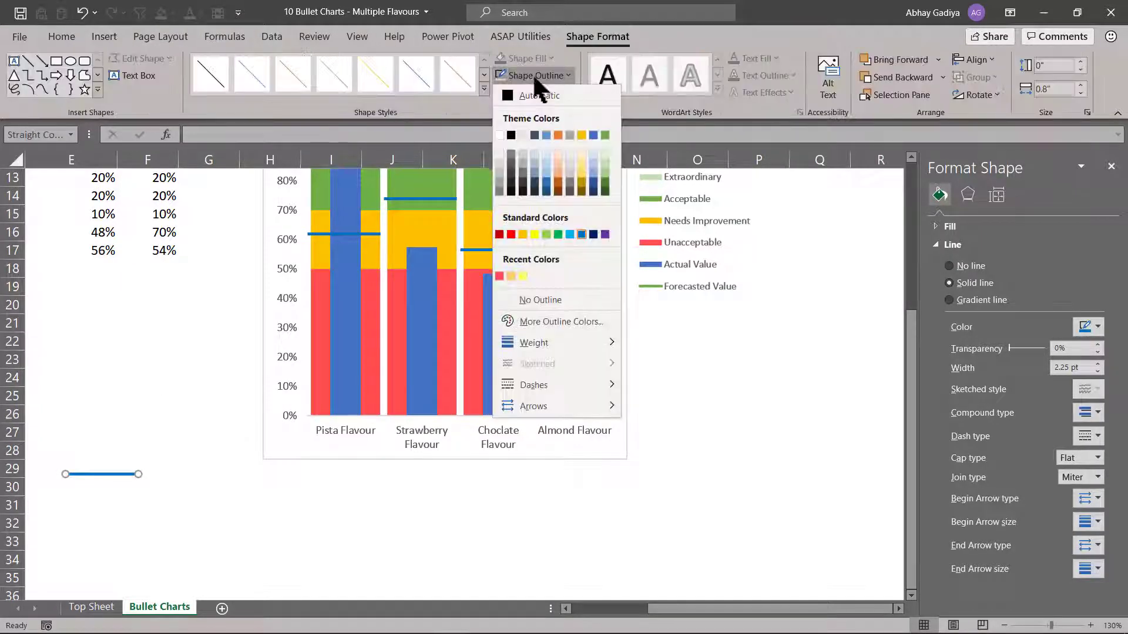
pyautogui.click(514, 135)
# - Paste the black line shape as the marker of the Forecasted Value series in the combined chart
pyautogui.scroll(2, 407, 376)
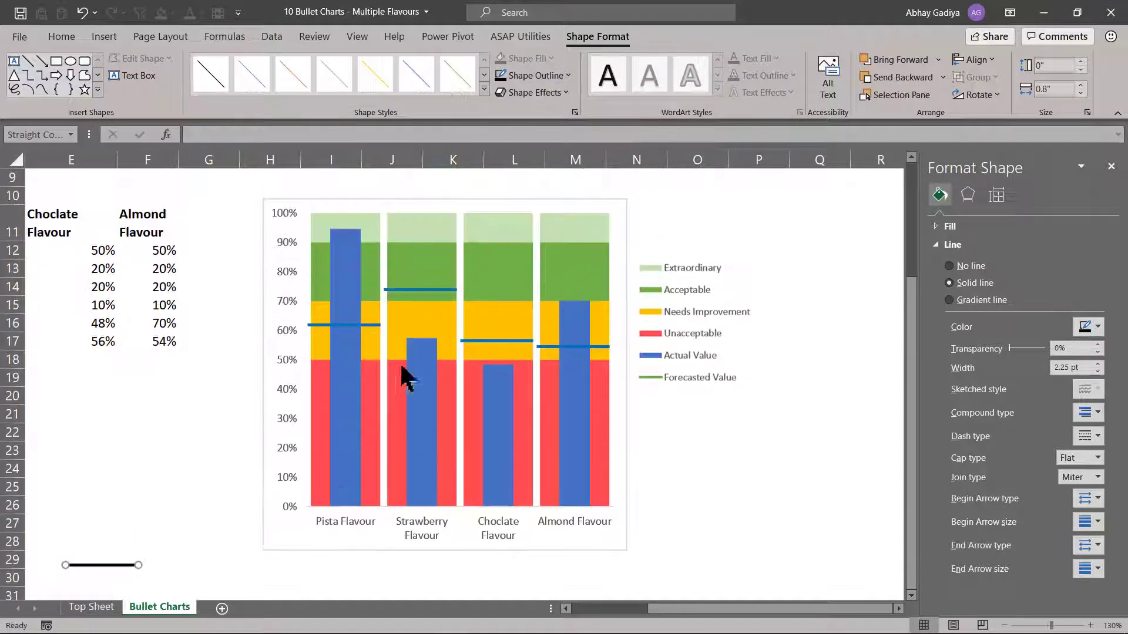
pyautogui.click(405, 288)
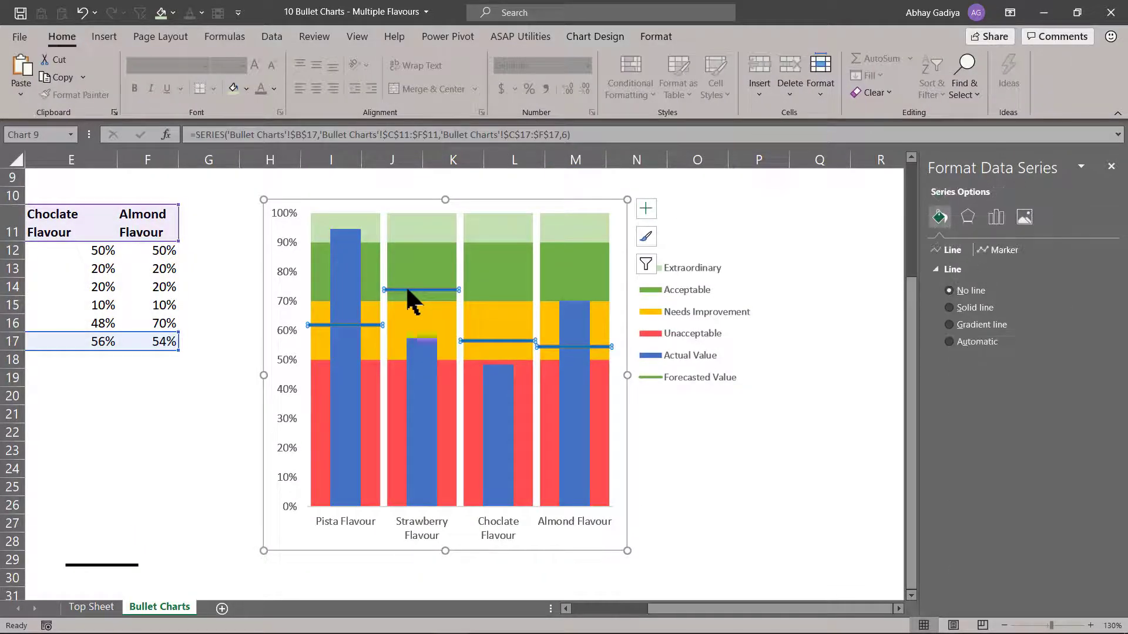
pyautogui.hotkey('ctrl', 'v')
pyautogui.click(686, 377)
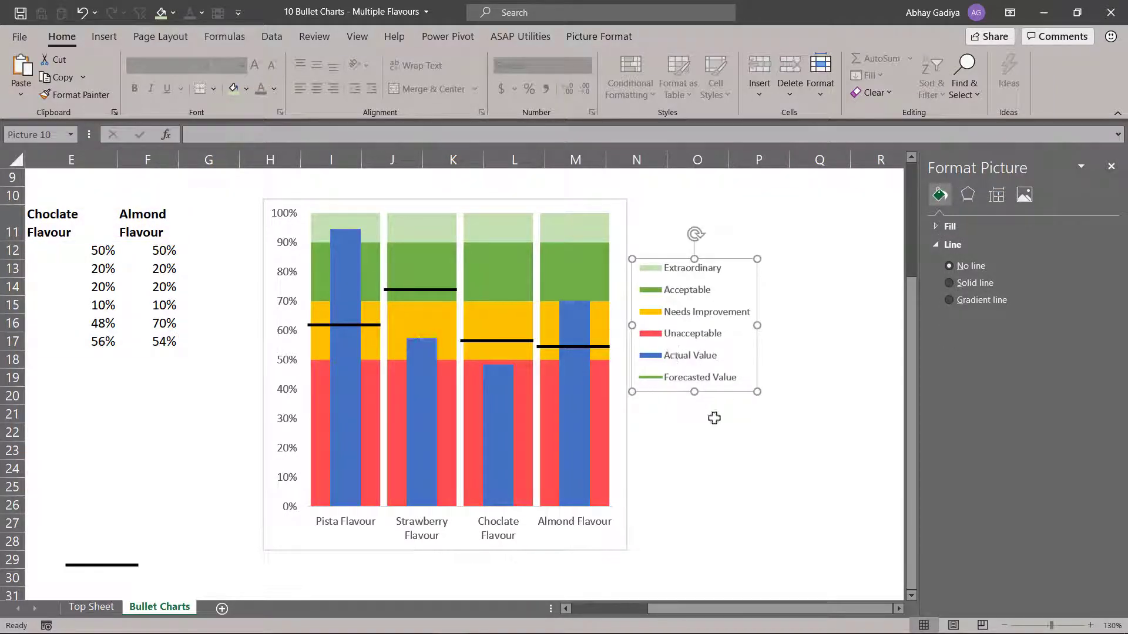
pyautogui.click(712, 444)
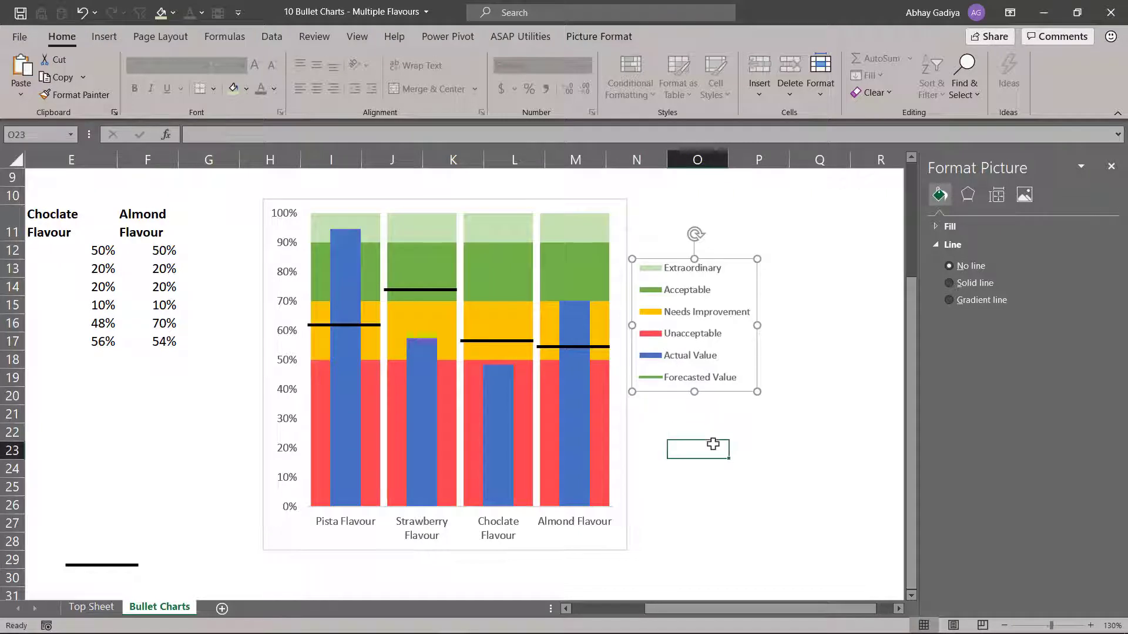
pyautogui.click(694, 311)
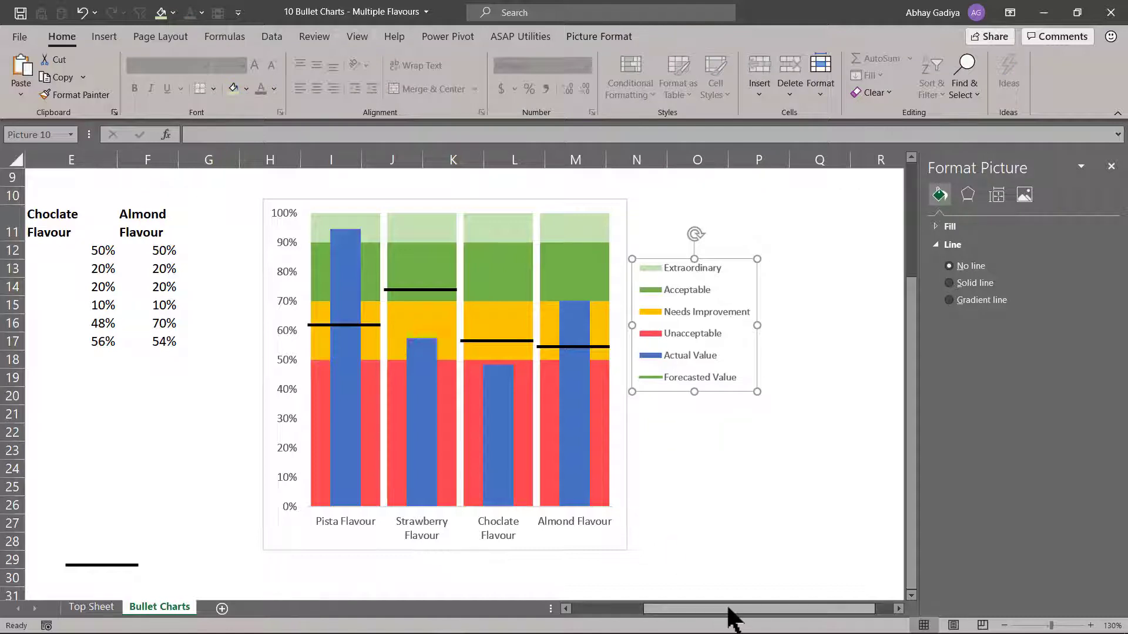
# - Move the black line to about row 20 below the data table and the original legend picture to about columns G and H
pyautogui.moveTo(728, 611); pyautogui.dragTo(660, 616)
pyautogui.moveTo(441, 568); pyautogui.dragTo(302, 391)
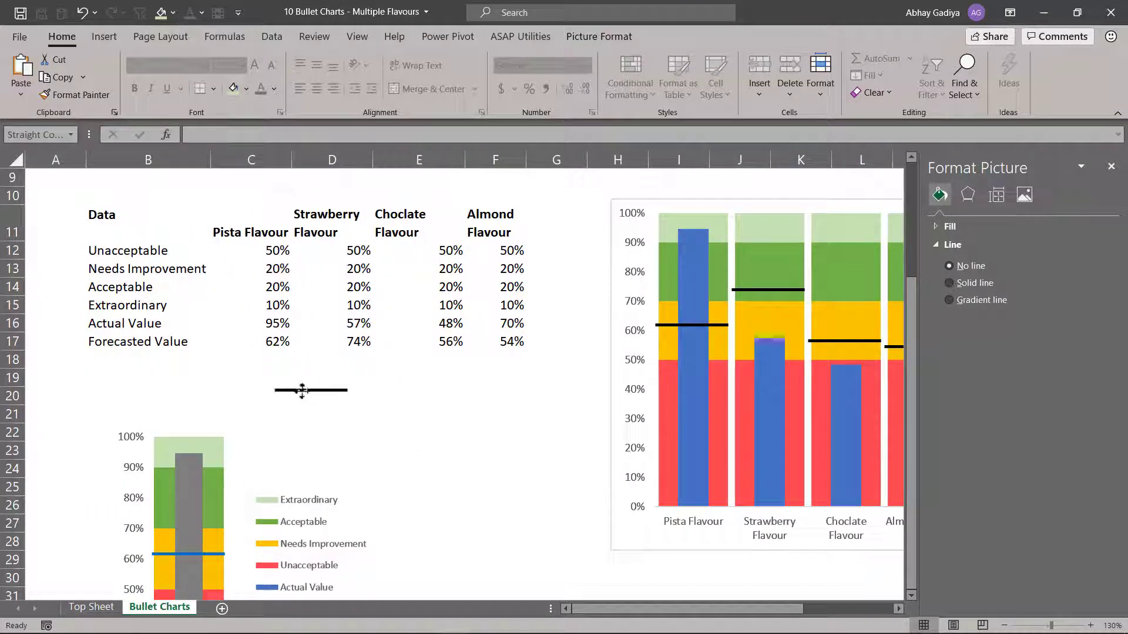
pyautogui.moveTo(310, 529); pyautogui.dragTo(609, 523)
# - Extend the Pista Flavour chart's data range through Almond Flavour in column F and widen the chart to about column F
pyautogui.scroll(-2, 270, 476)
pyautogui.click(228, 436)
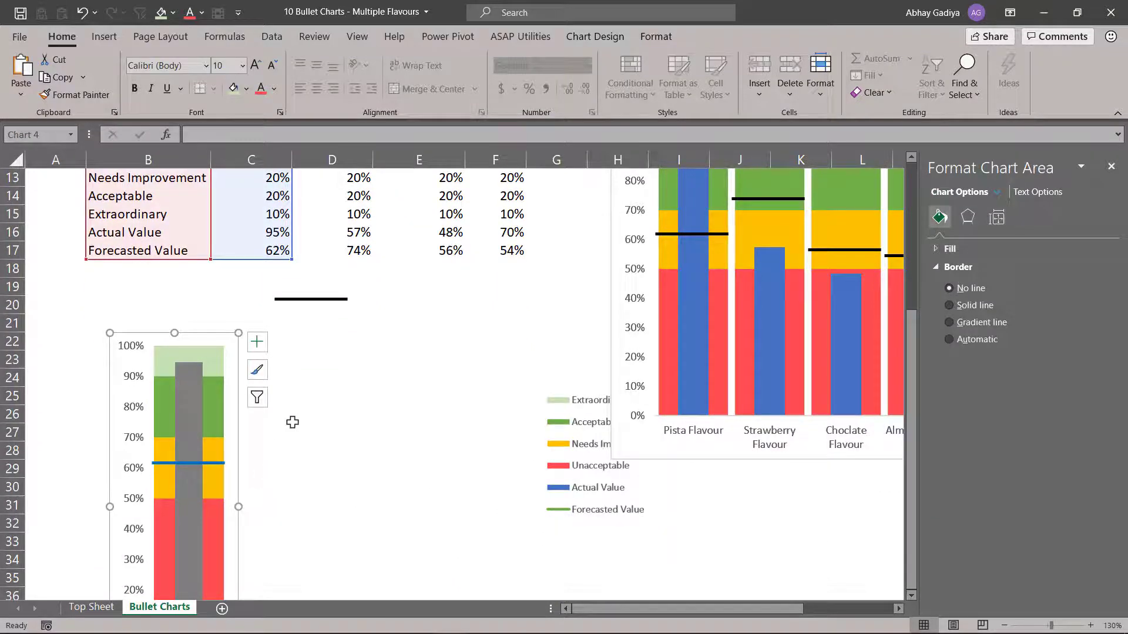
pyautogui.scroll(2, 257, 503)
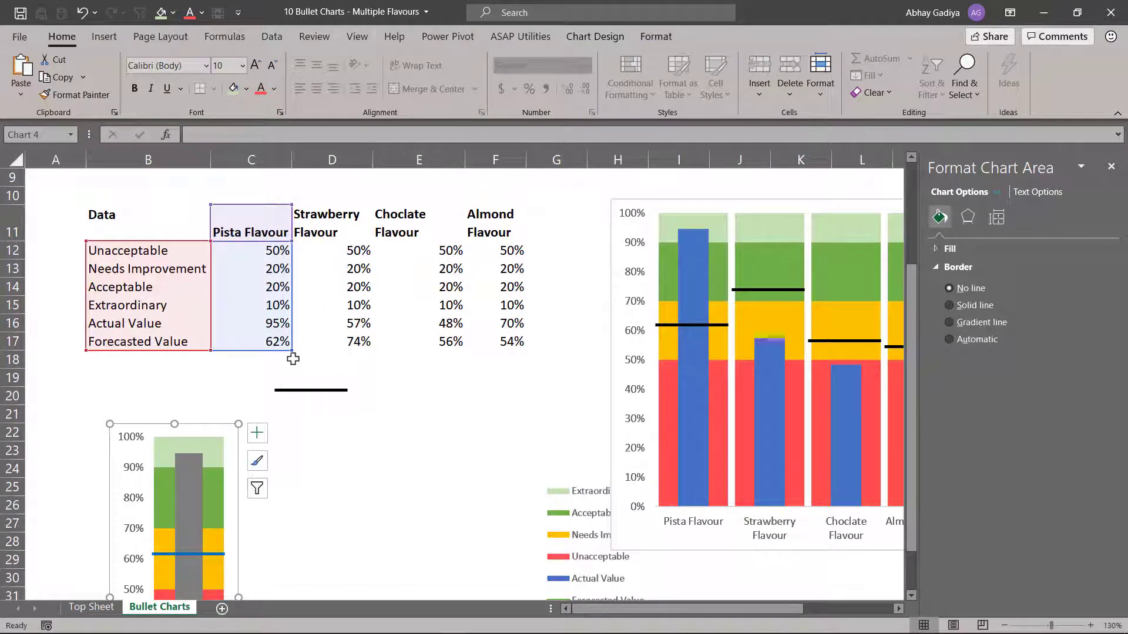
pyautogui.moveTo(356, 351); pyautogui.dragTo(517, 350)
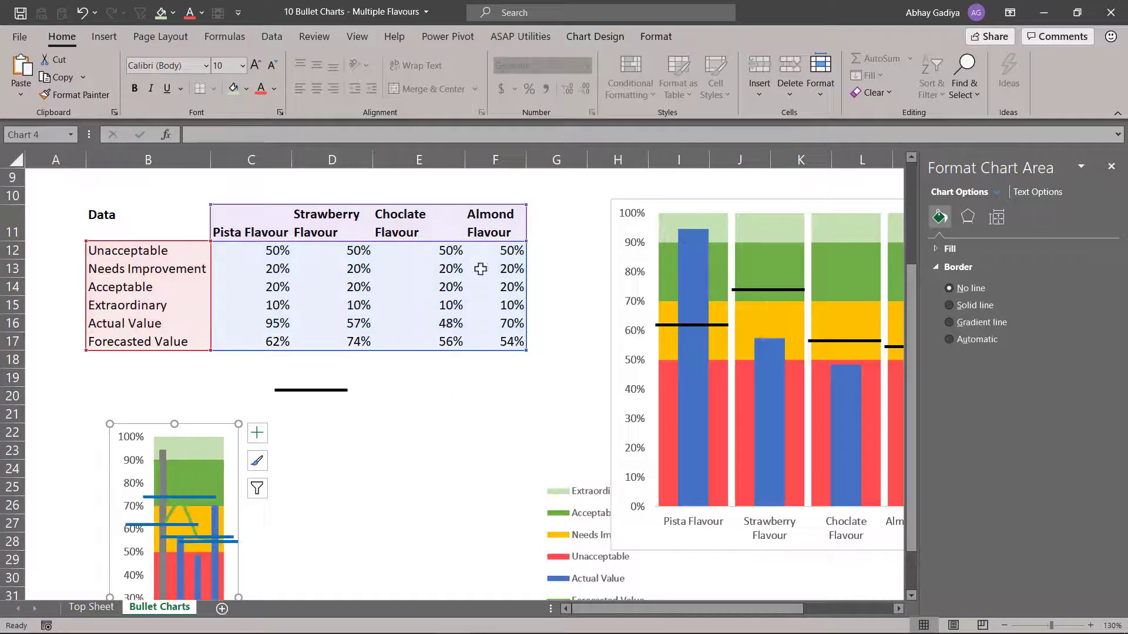
pyautogui.scroll(-3, 379, 435)
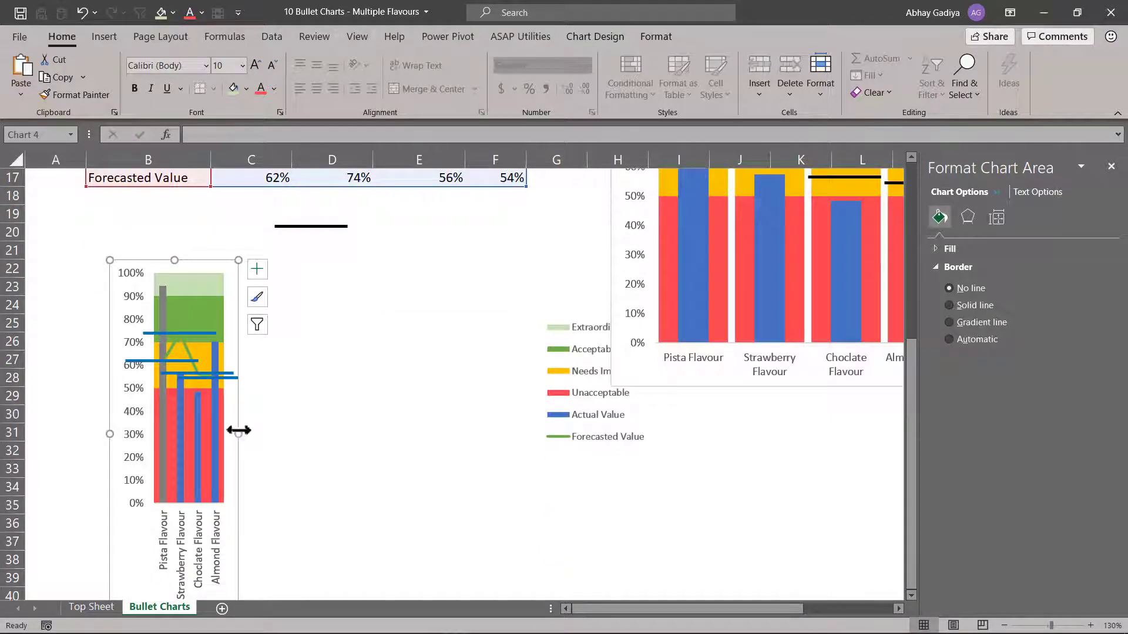
pyautogui.moveTo(240, 429); pyautogui.dragTo(497, 425)
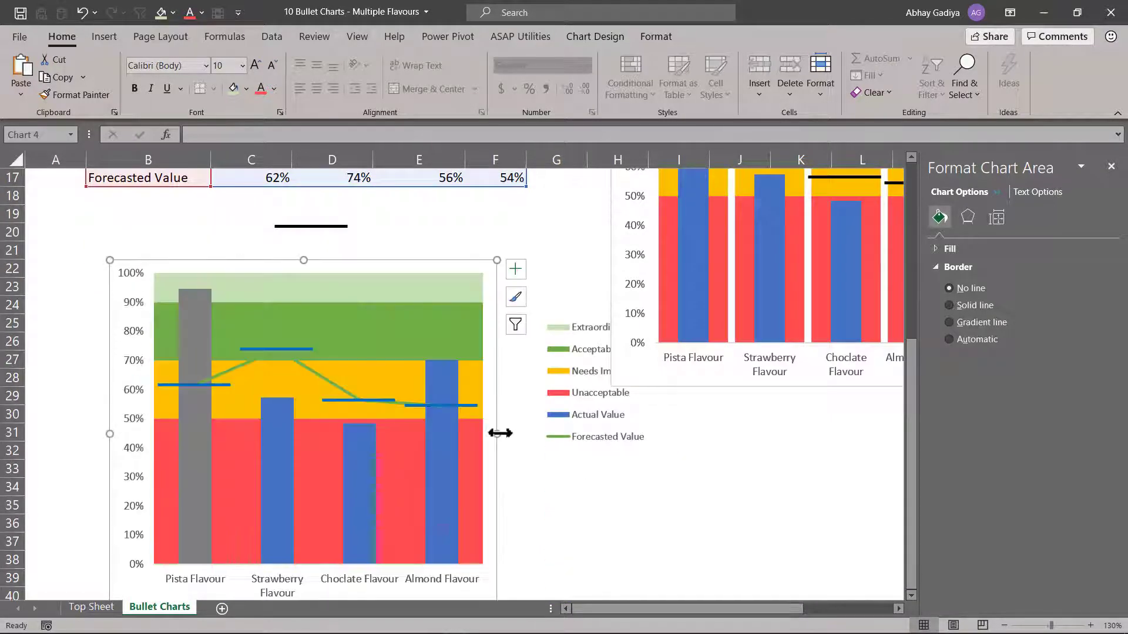
# - Set the gap width of the stacked range columns in the widened chart to 10%
pyautogui.click(351, 291)
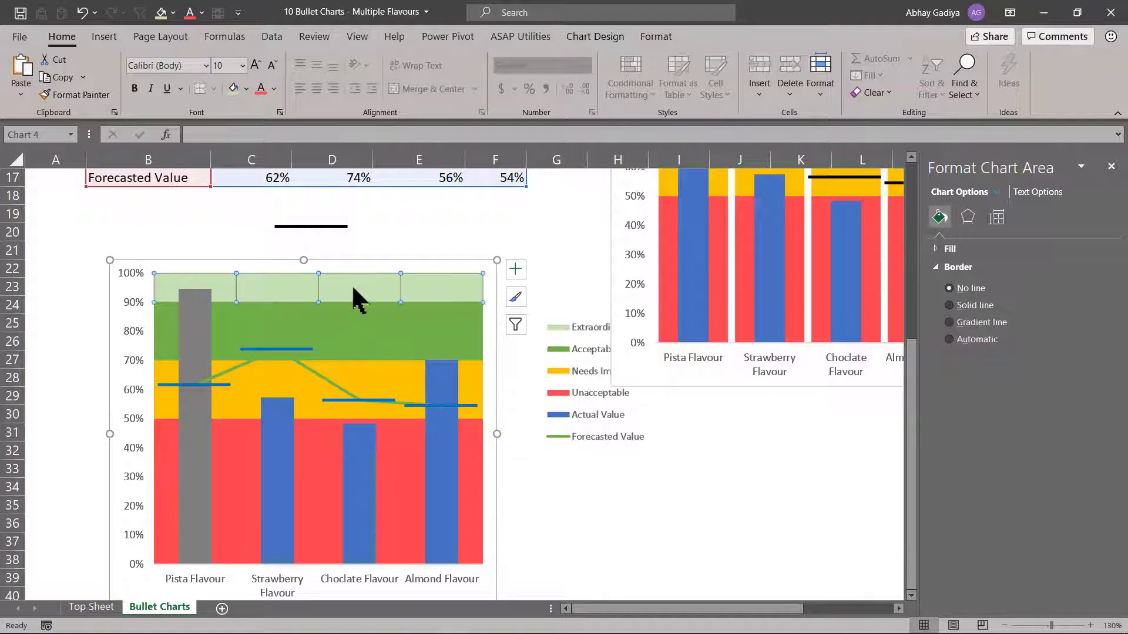
pyautogui.click(997, 217)
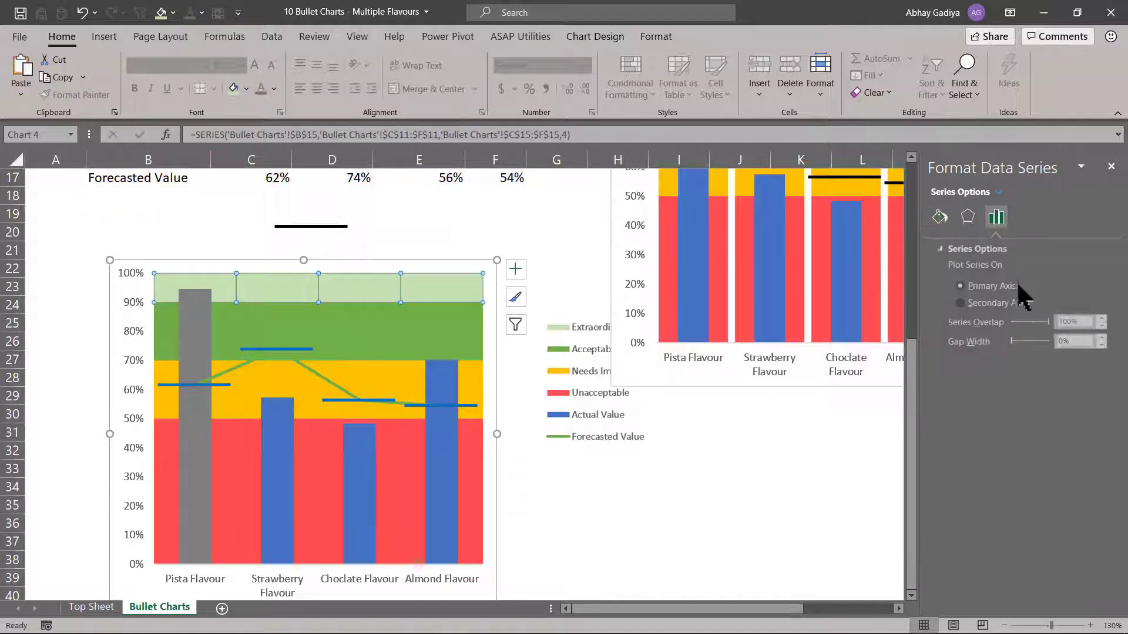
pyautogui.write('10')
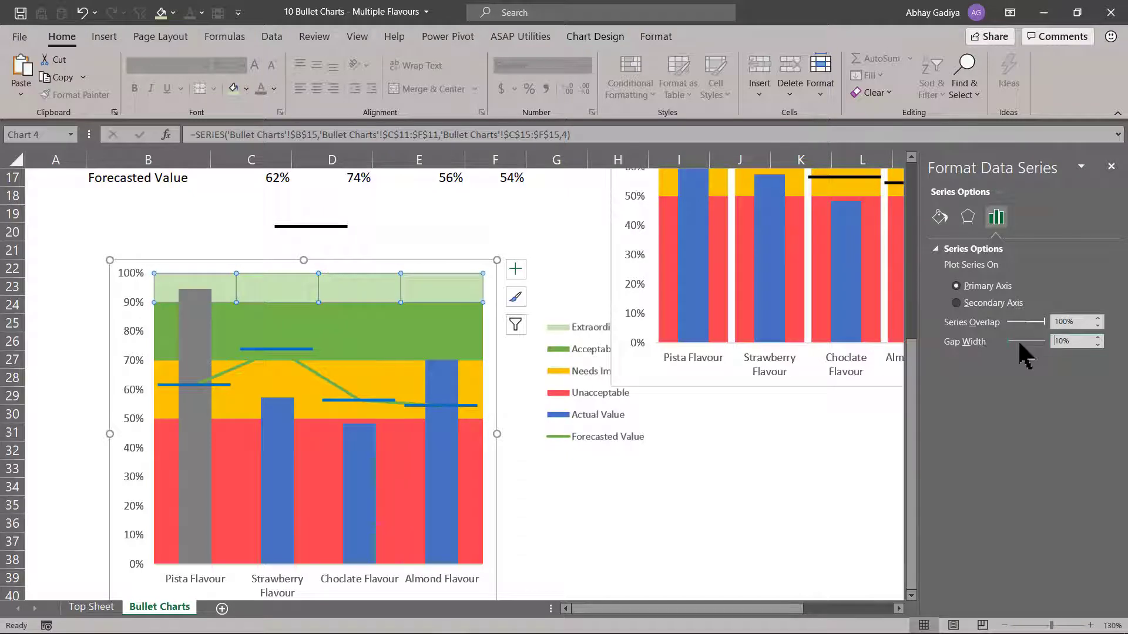
pyautogui.press('Return')
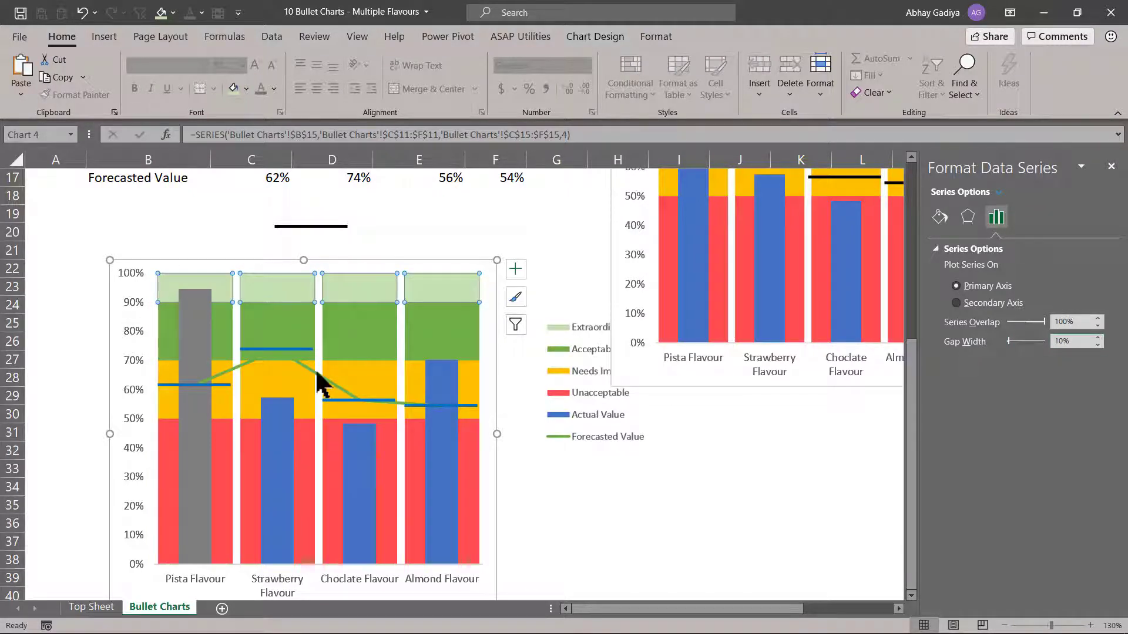
# - Remove the connecting line from the Forecasted Value series in the widened chart
pyautogui.click(315, 353)
pyautogui.click(940, 218)
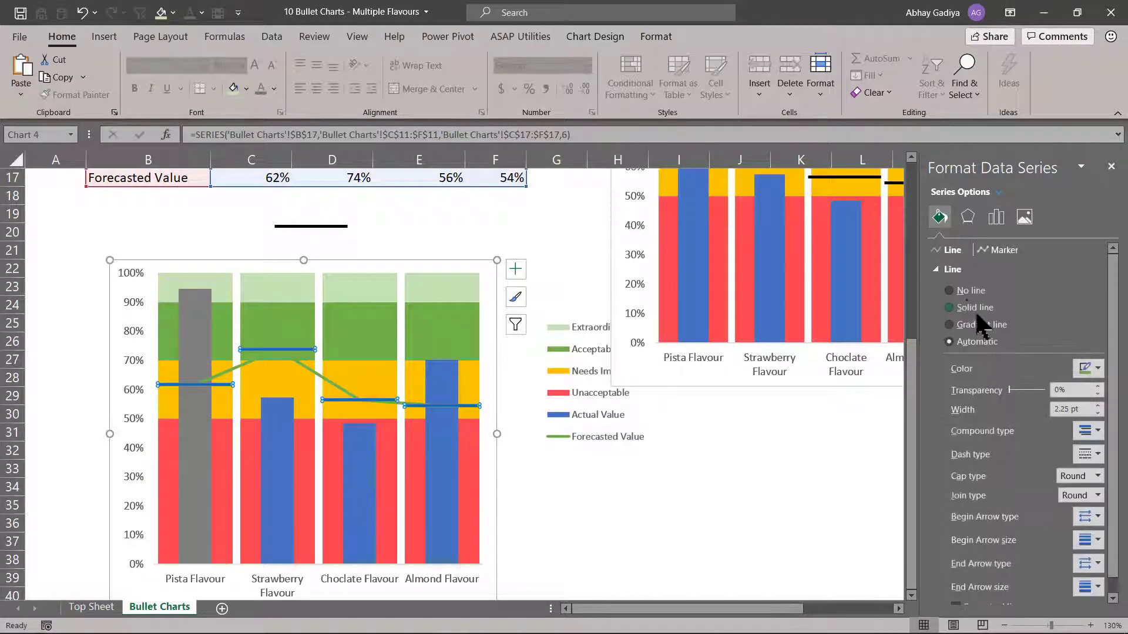
pyautogui.click(966, 291)
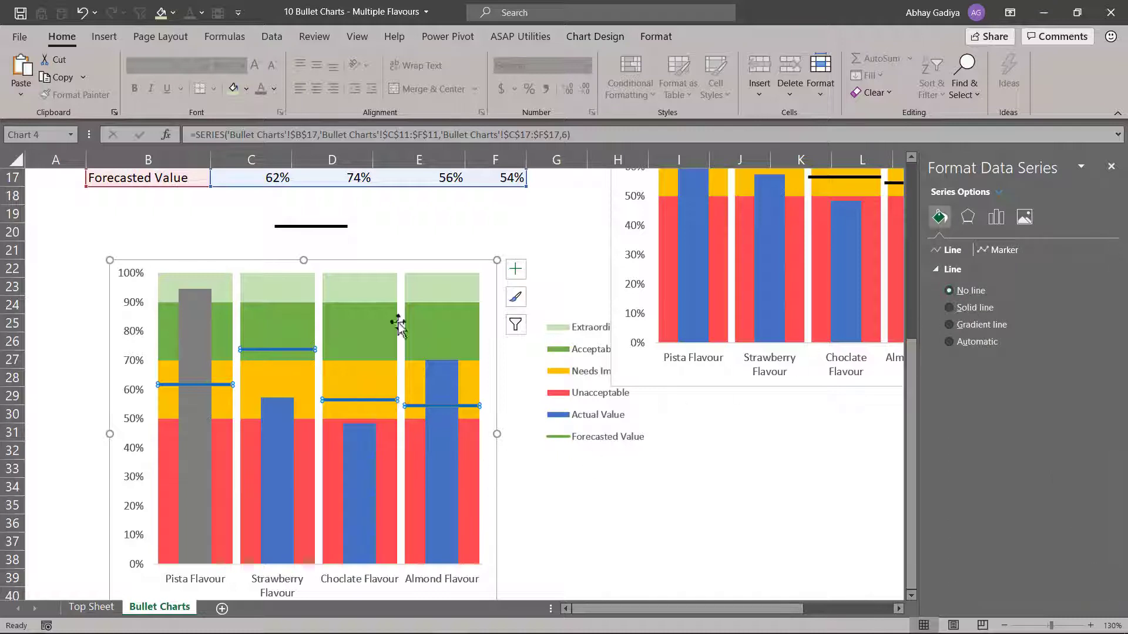
# - Move the original legend picture close beside the widened chart, at about columns F to H and rows 27 to 33
pyautogui.click(325, 227)
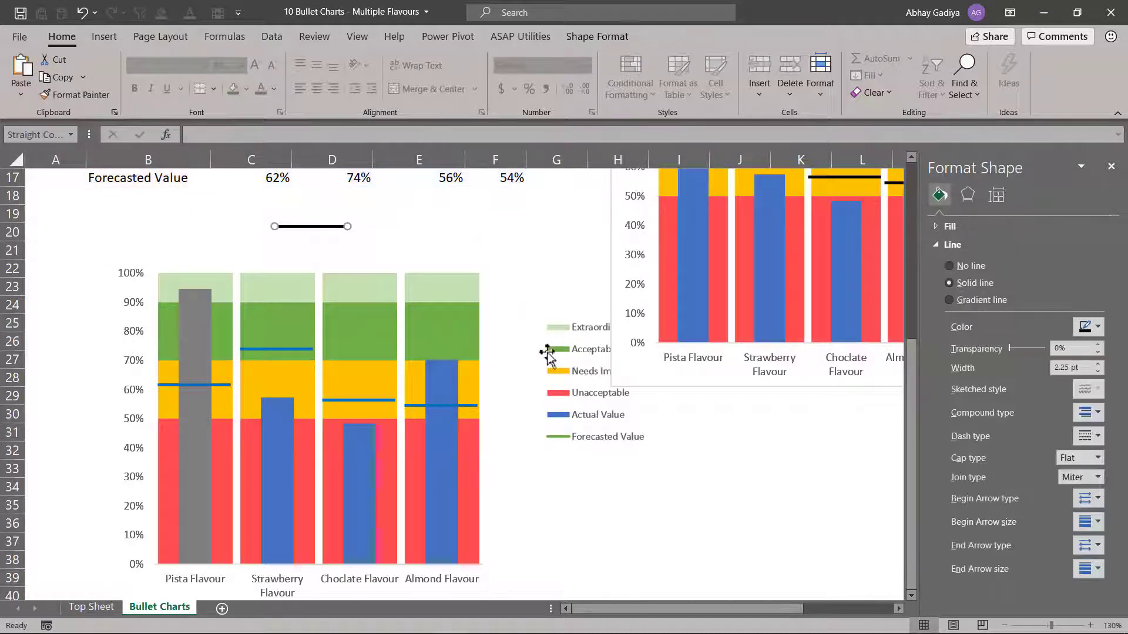
pyautogui.moveTo(567, 356); pyautogui.dragTo(515, 390)
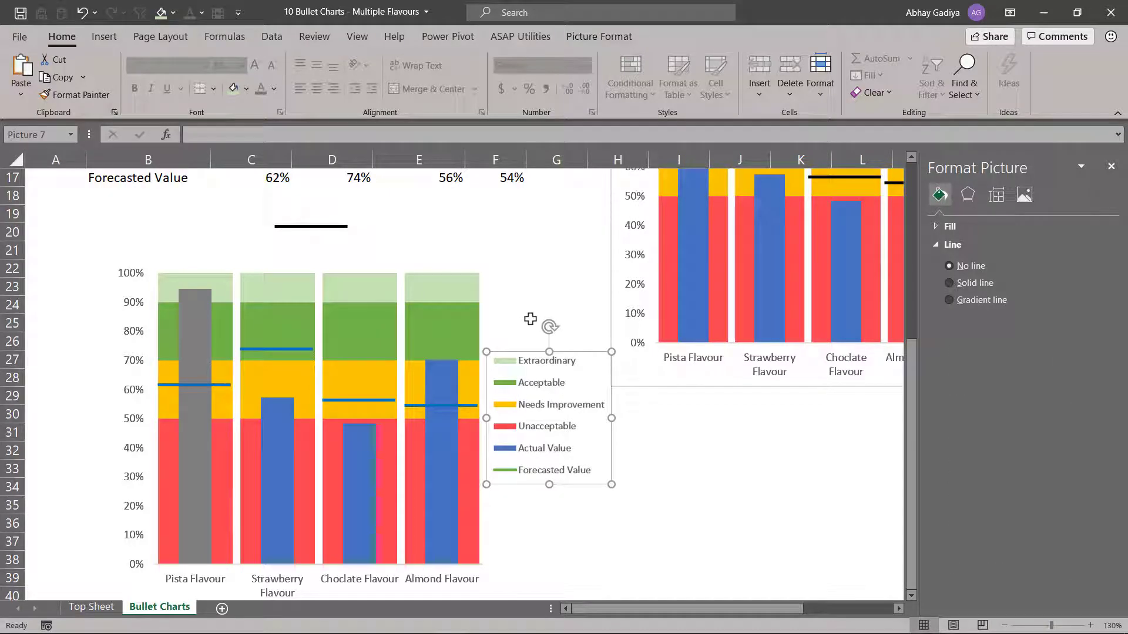
pyautogui.scroll(4, 259, 309)
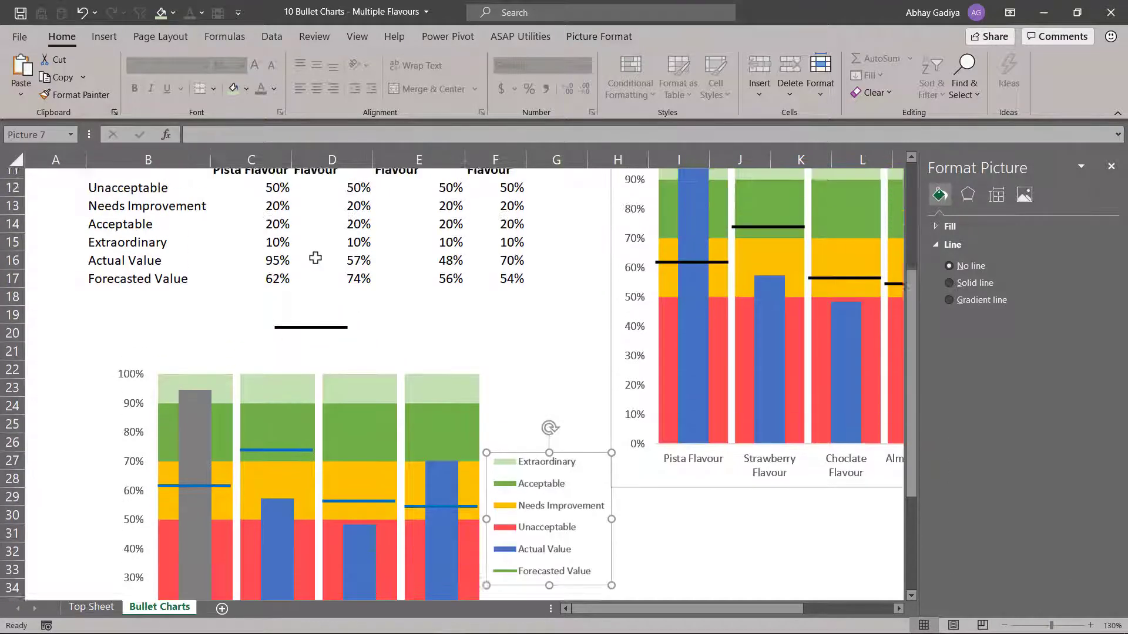
pyautogui.scroll(-3, 282, 369)
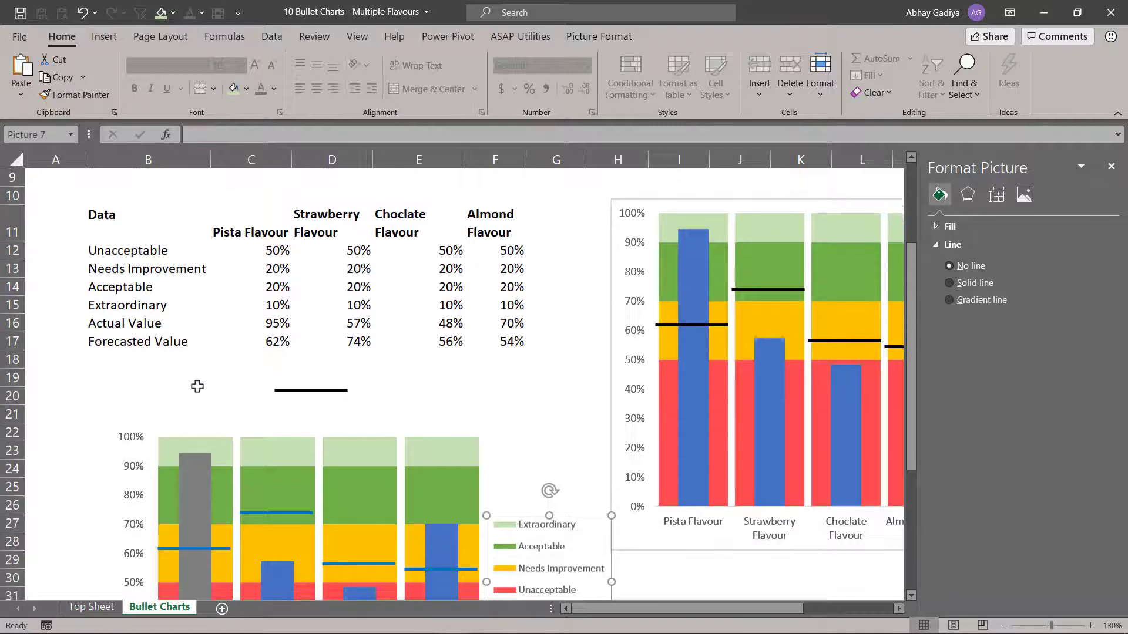
pyautogui.scroll(-2, 197, 386)
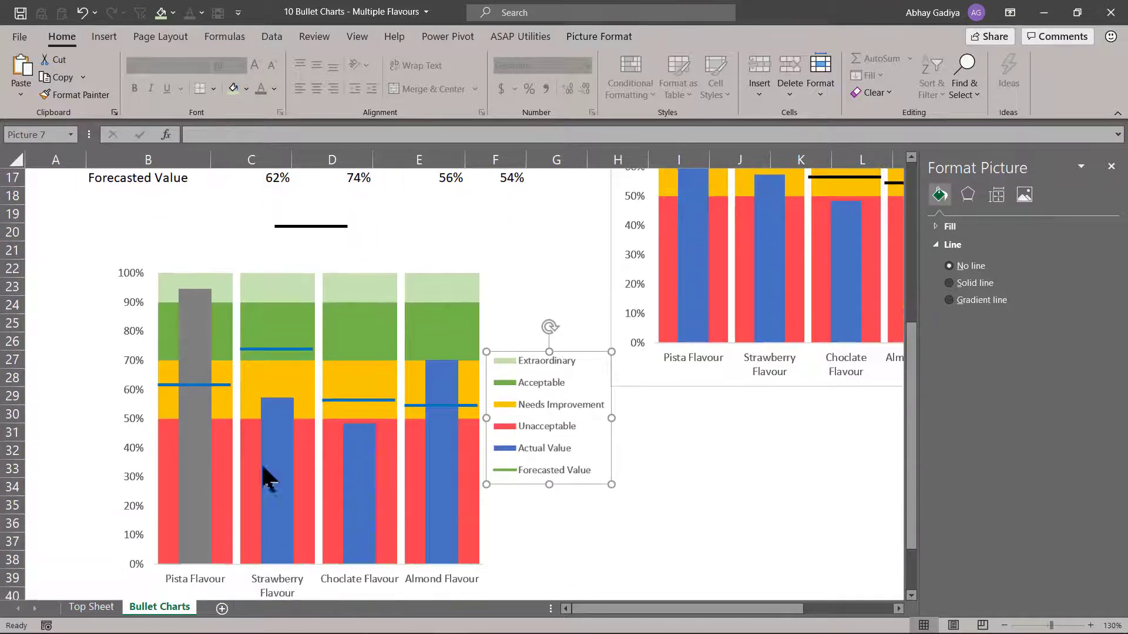
# - Fill the Pista Flavour and Strawberry Flavour actual value bars of the widened chart with the standard blue
pyautogui.click(199, 440)
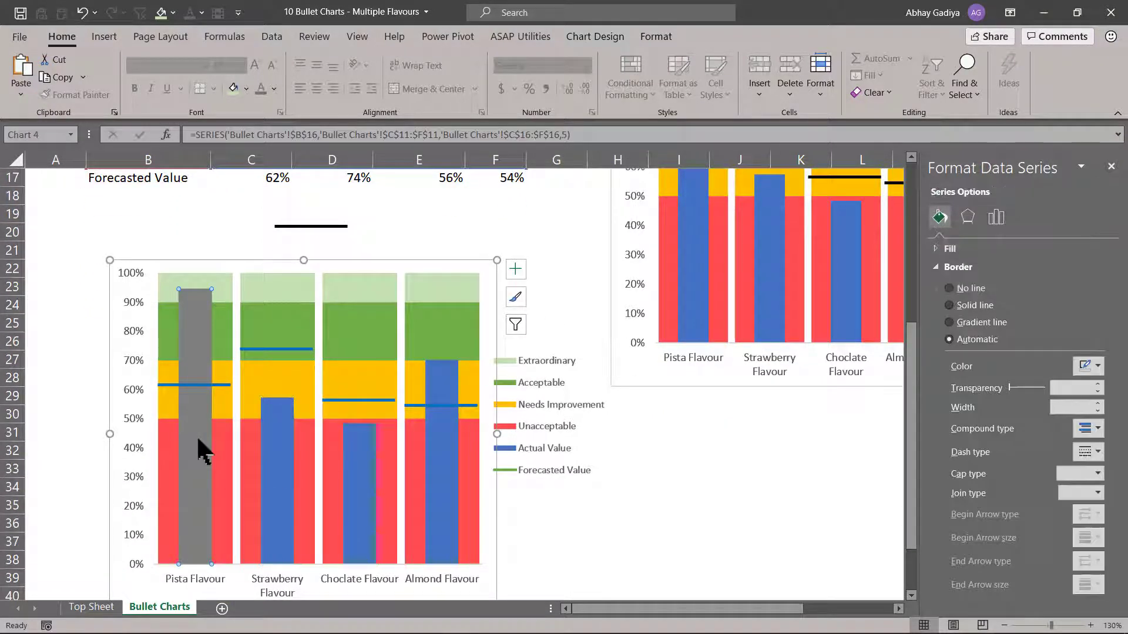
pyautogui.rightClick(196, 435)
pyautogui.click(227, 395)
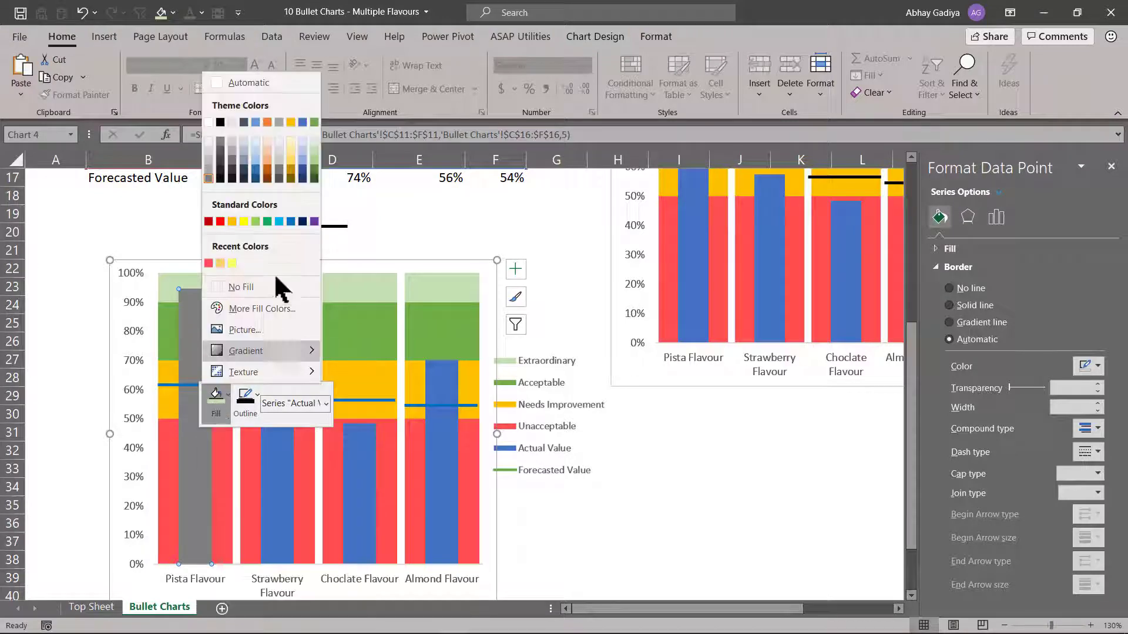
pyautogui.click(290, 220)
pyautogui.rightClick(270, 478)
pyautogui.click(287, 500)
# - Fill the Choclate Flavour and Almond Flavour actual value bars of the widened chart with the same standard blue
pyautogui.click(363, 329)
pyautogui.rightClick(366, 468)
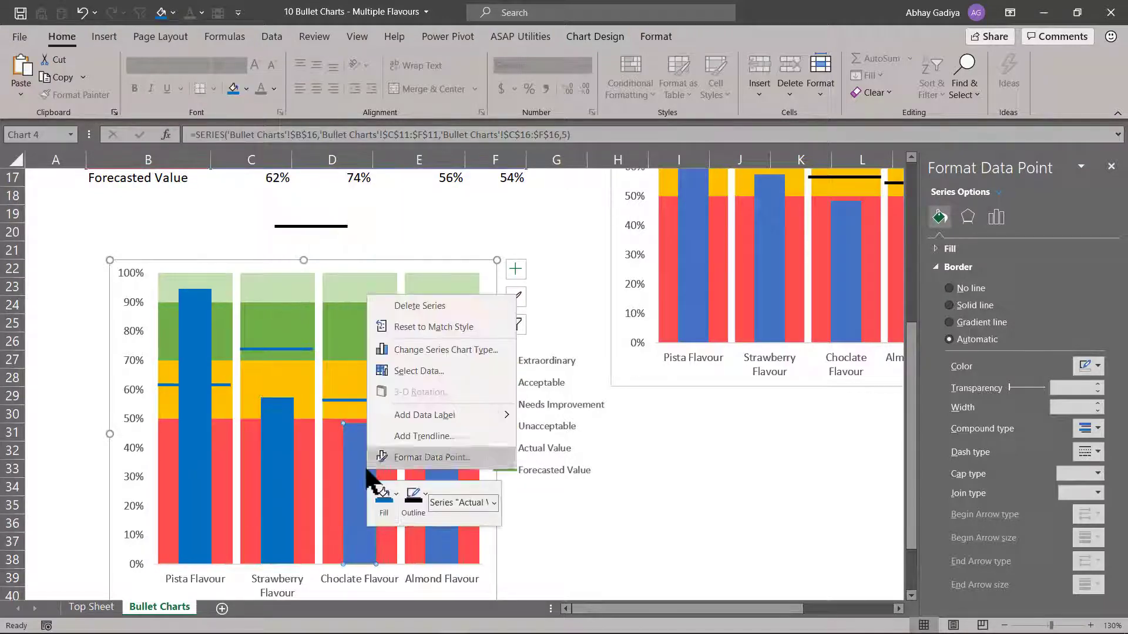
pyautogui.click(383, 493)
pyautogui.click(458, 320)
pyautogui.click(451, 454)
pyautogui.rightClick(453, 387)
pyautogui.click(471, 411)
pyautogui.click(587, 539)
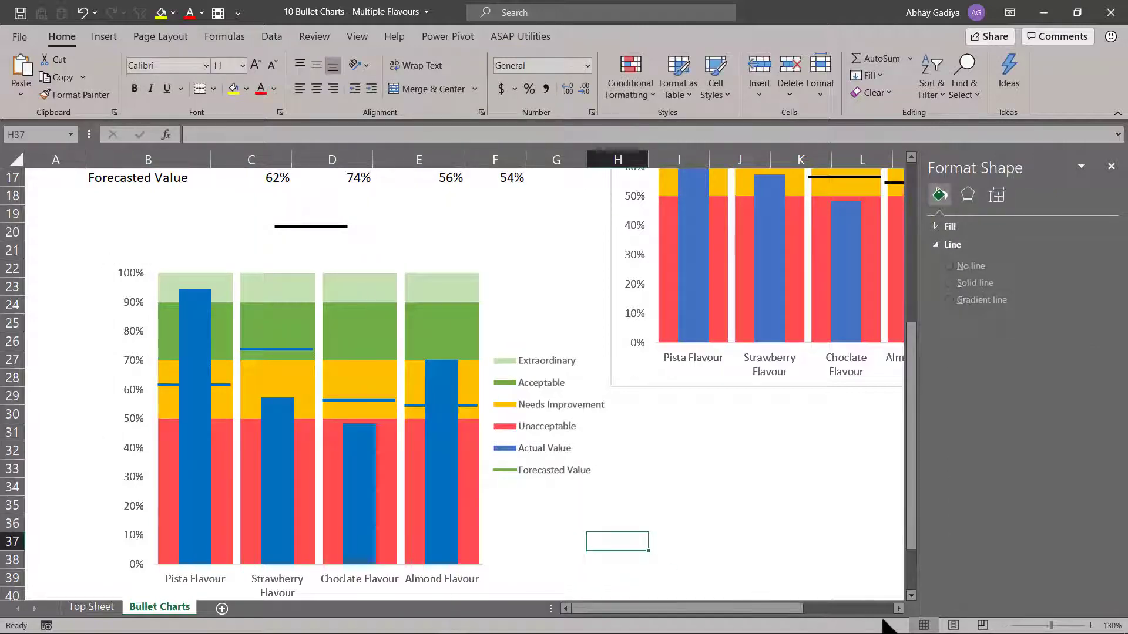
pyautogui.click(898, 610)
pyautogui.scroll(4, 713, 509)
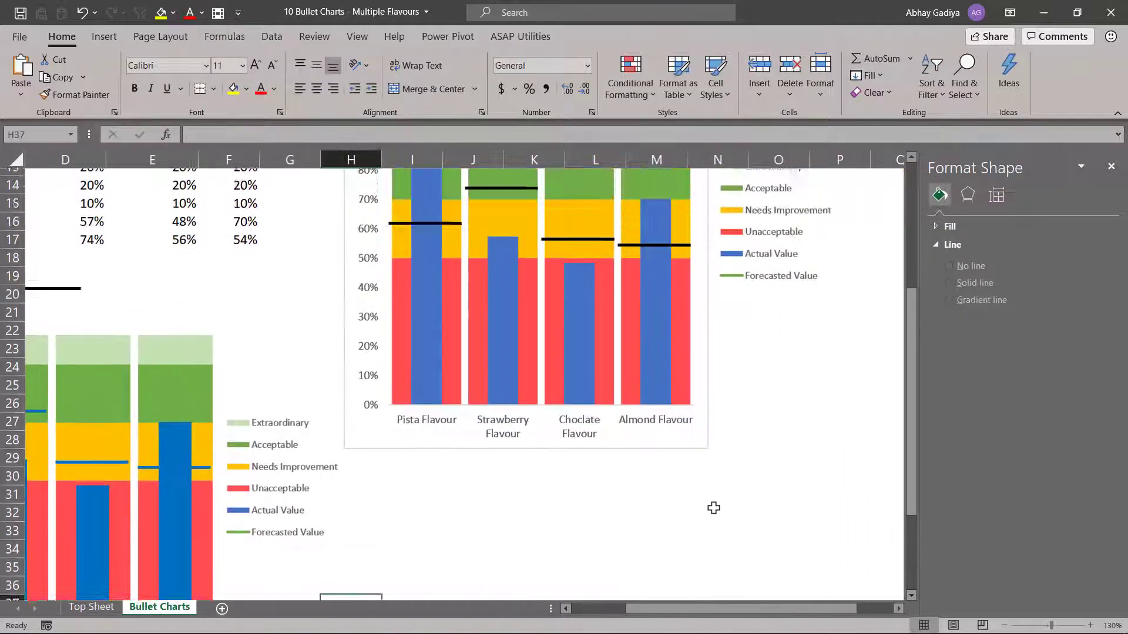